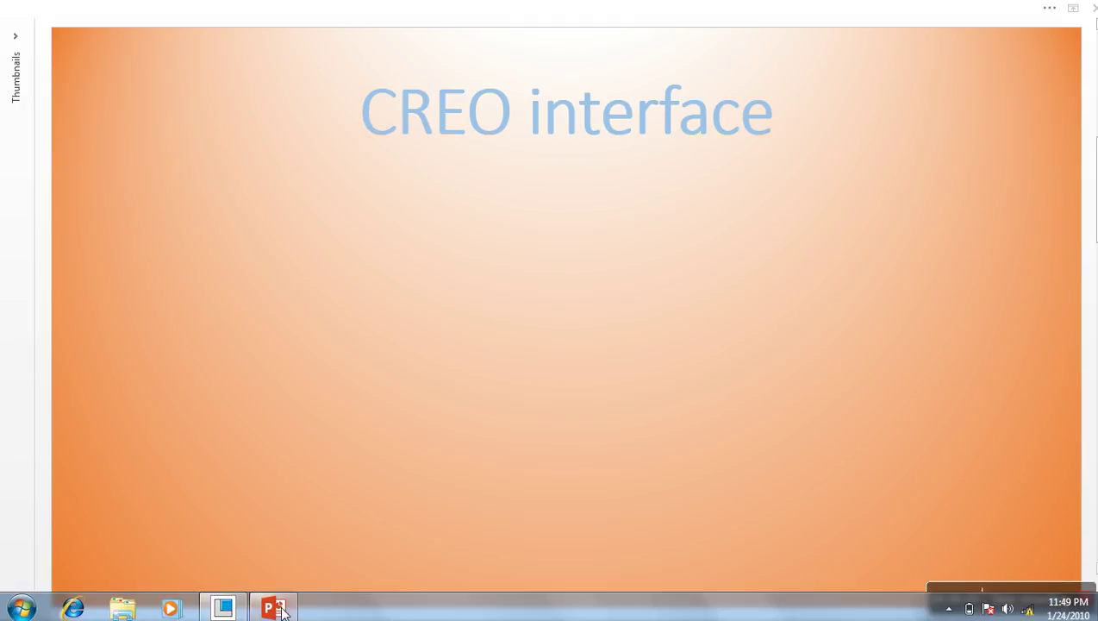
# Step: Switch from the PowerPoint 'CREO interface' slide to the Creo Parametric 3.0 start screen
pyautogui.click(226, 610)
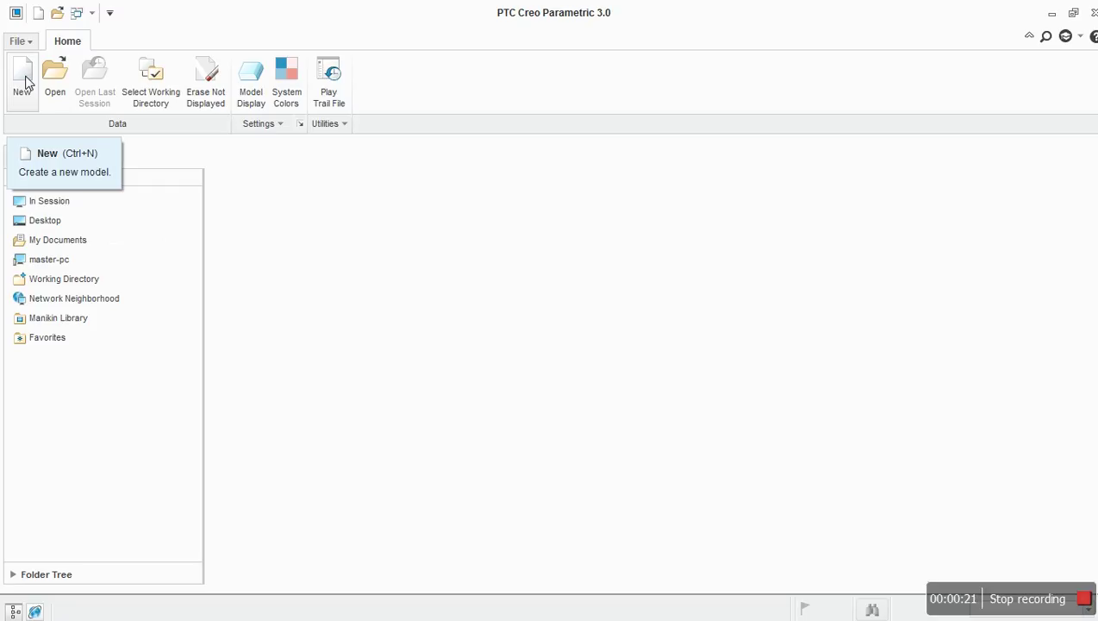
# Step: Create a solid part named nut with a common name, keeping the default template
pyautogui.click(25, 83)
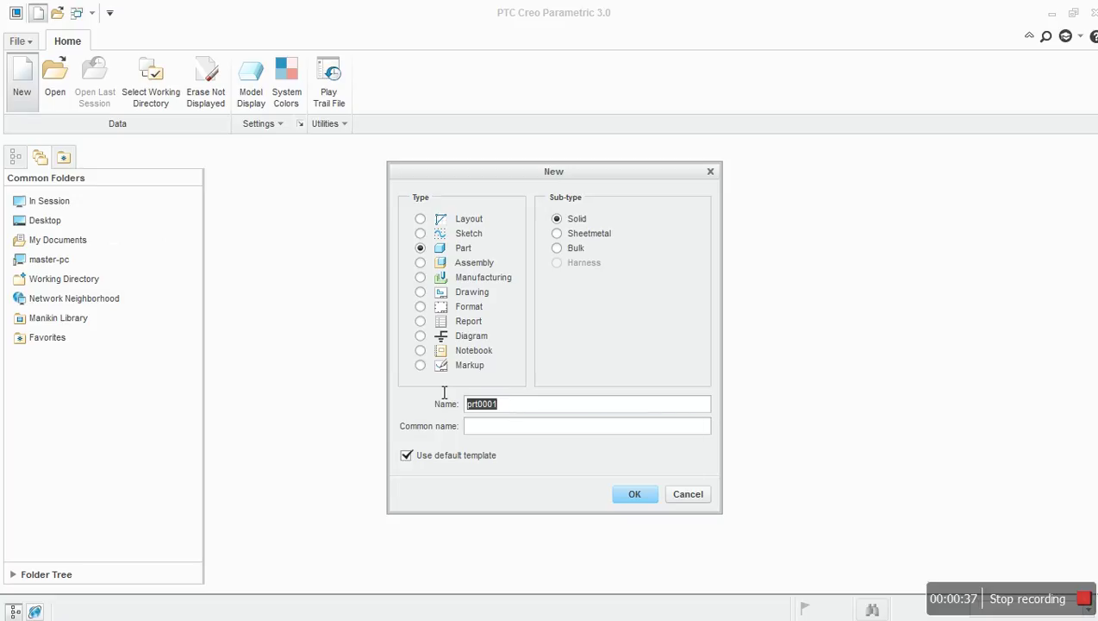
pyautogui.press('BackSpace')
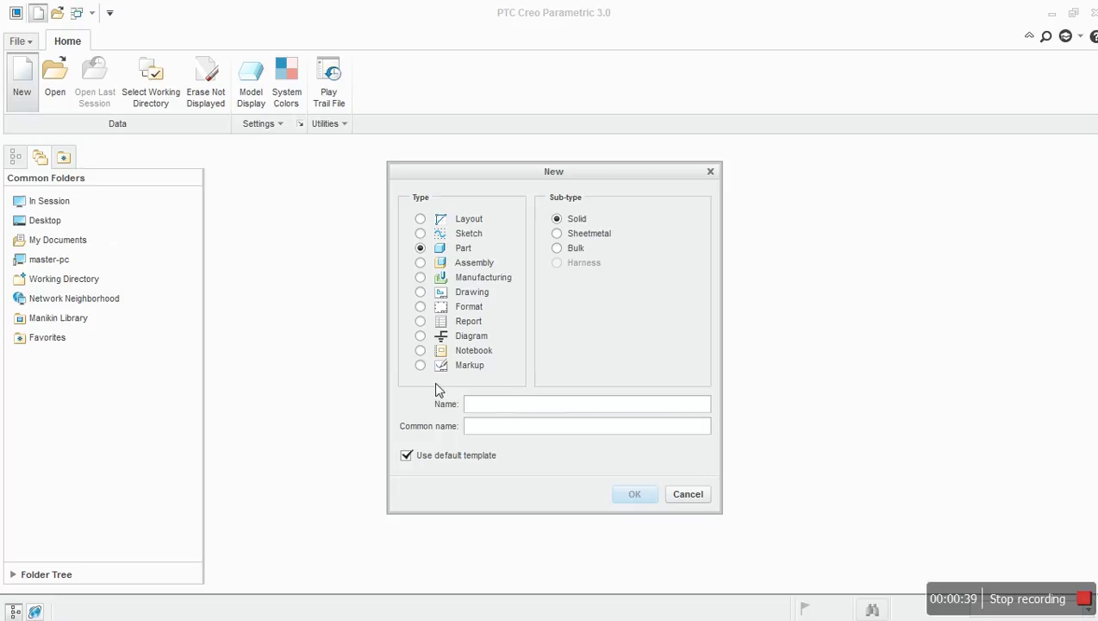
pyautogui.write('nut')
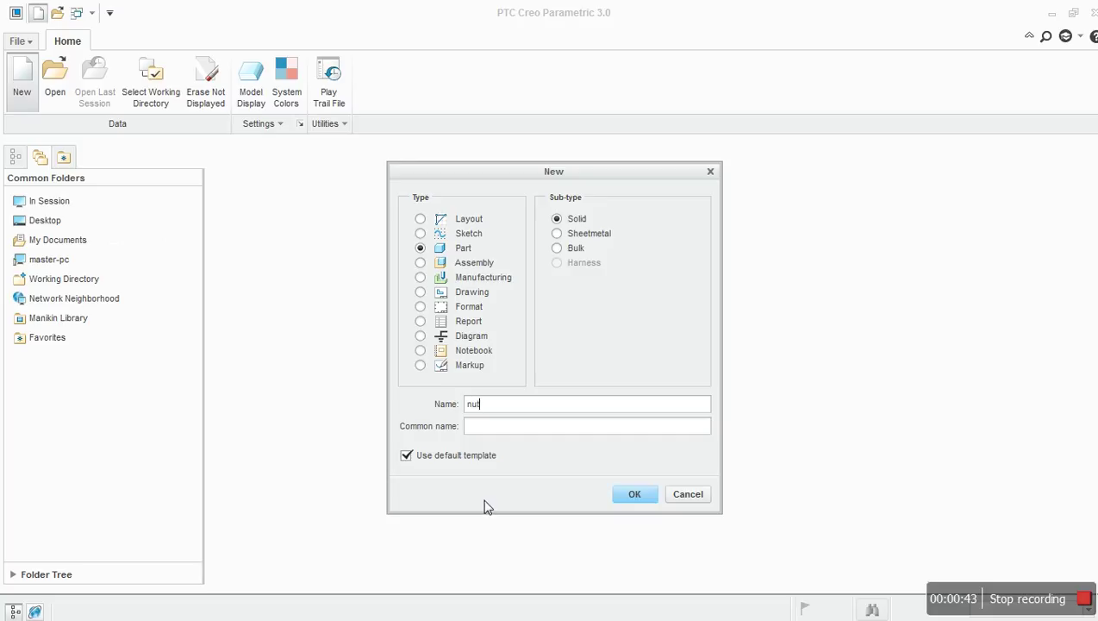
pyautogui.click(481, 434)
pyautogui.write('blowwer')
pyautogui.press('BackSpace')
pyautogui.click(406, 455)
pyautogui.click(406, 456)
pyautogui.click(627, 496)
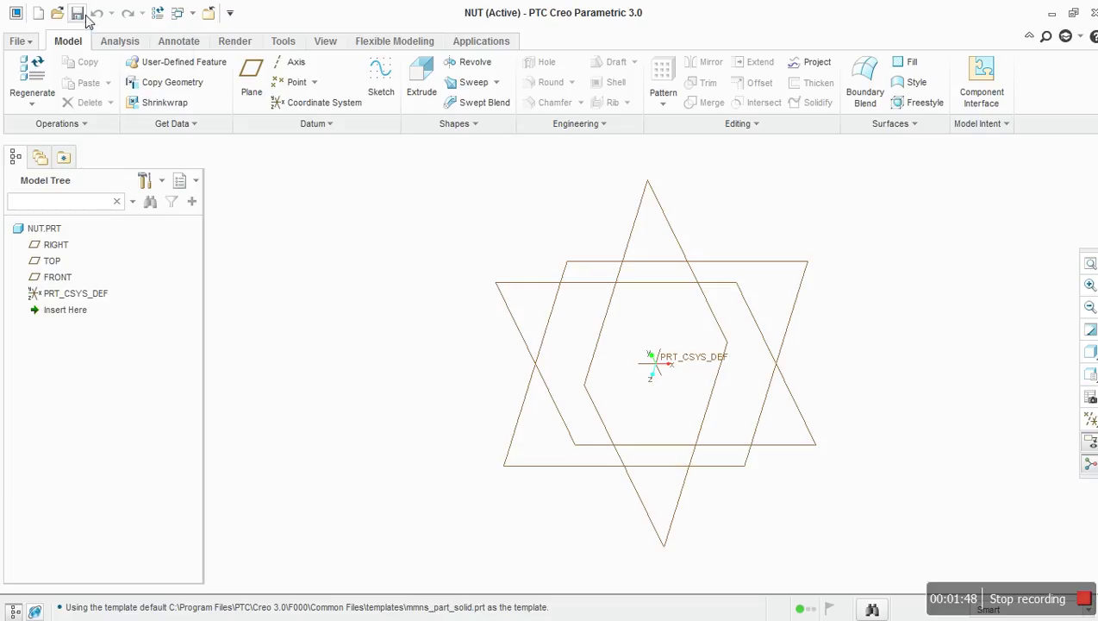
# Step: Close the NUT part window, keeping the part in session
pyautogui.click(207, 15)
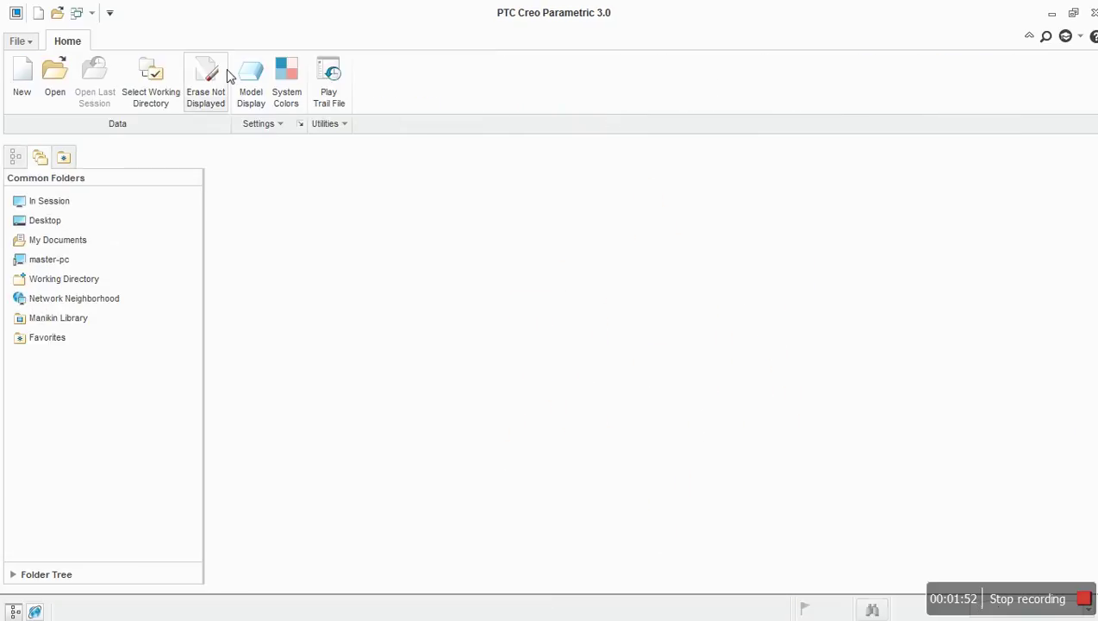
pyautogui.click(56, 78)
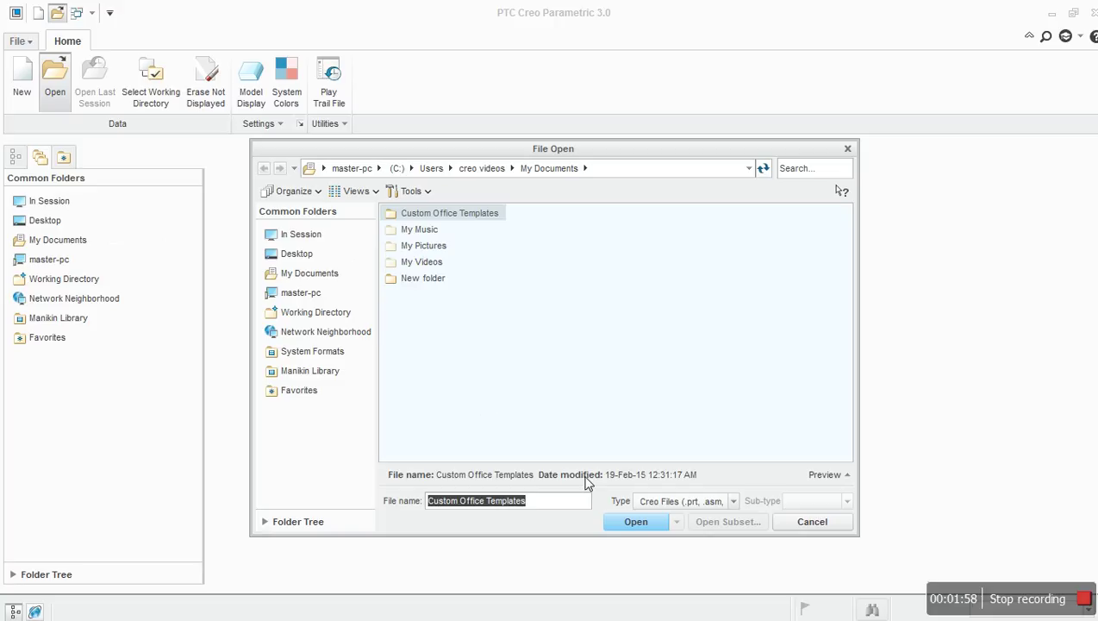
pyautogui.click(733, 501)
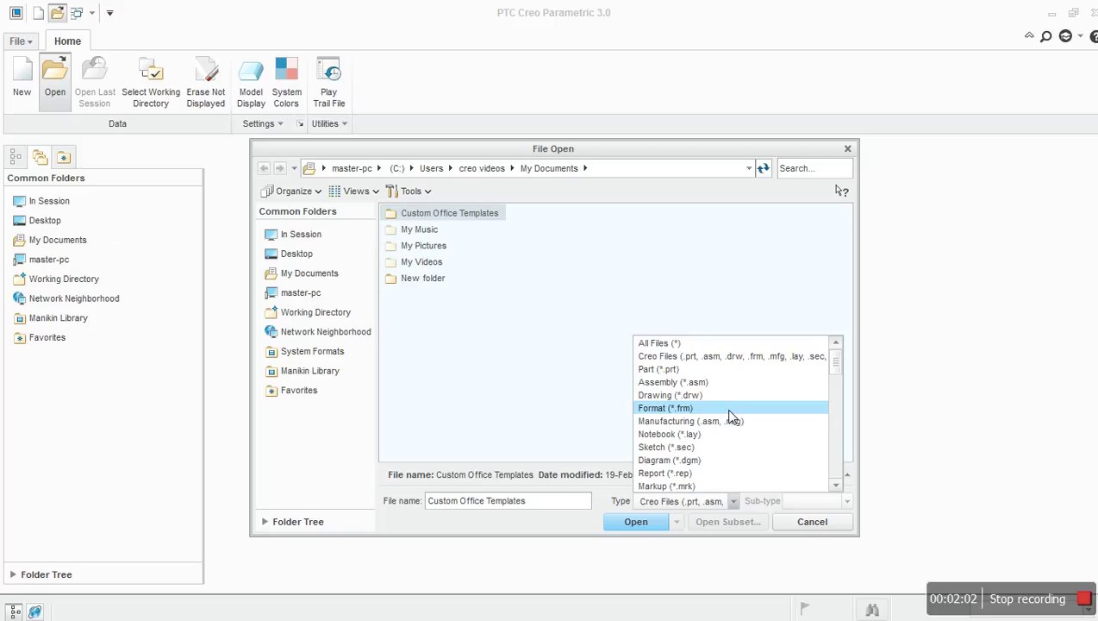
pyautogui.scroll(-7, 730, 417)
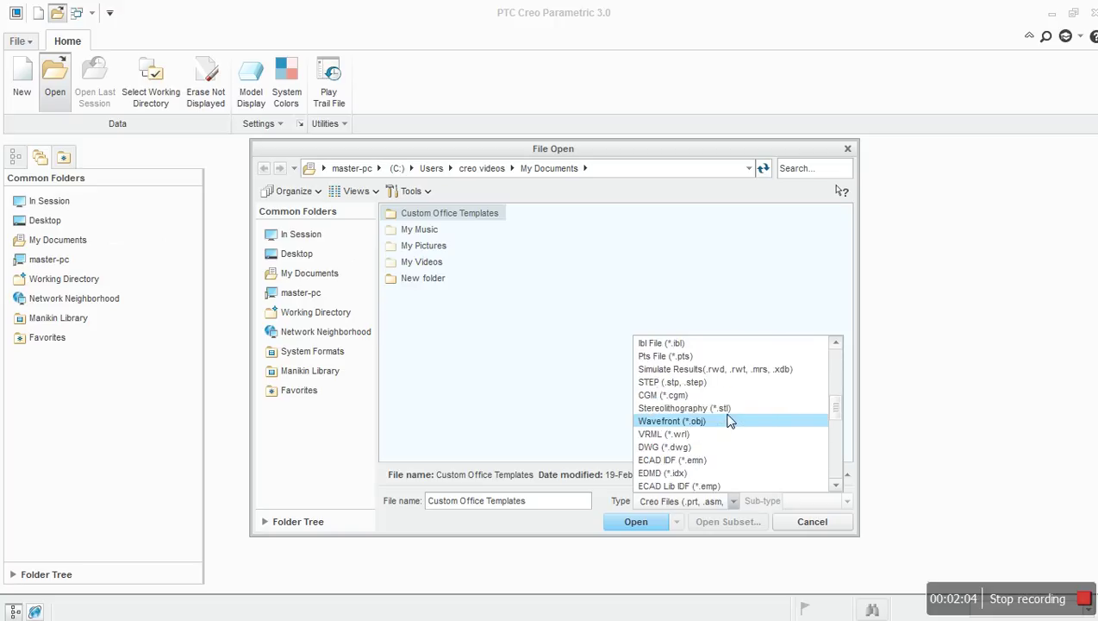
pyautogui.scroll(2, 730, 419)
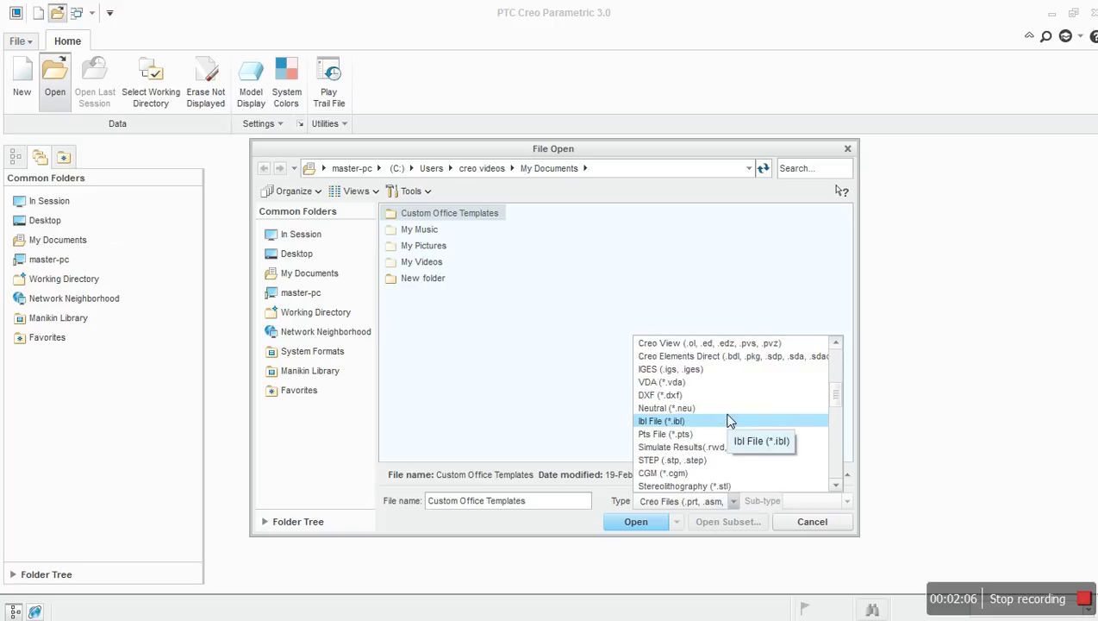
pyautogui.scroll(5, 731, 419)
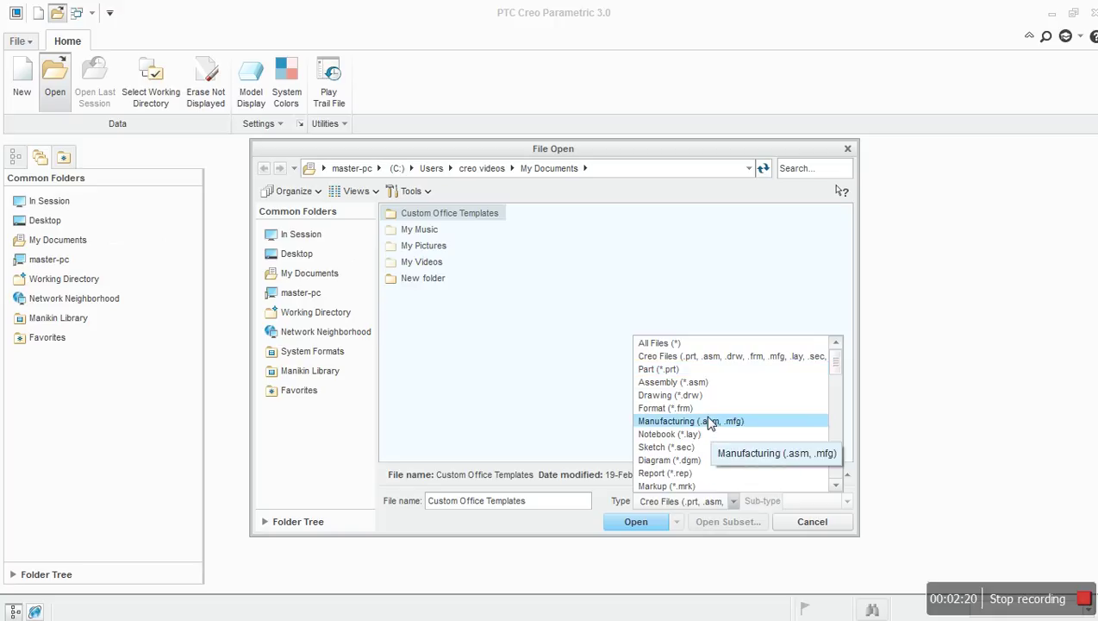
pyautogui.scroll(-2, 716, 439)
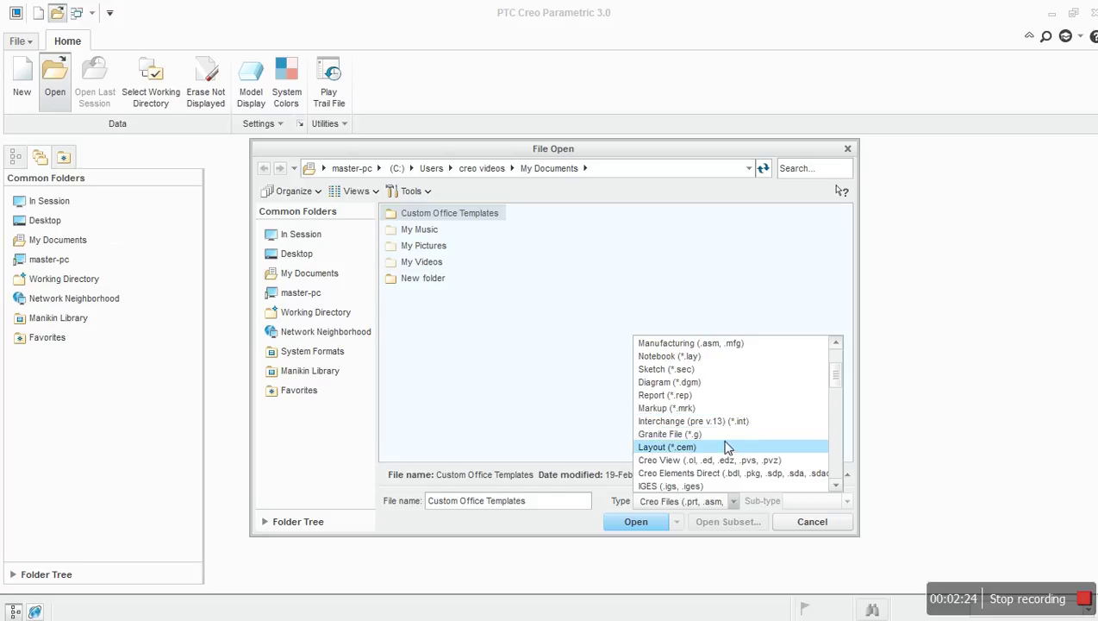
pyautogui.scroll(-3, 726, 455)
pyautogui.scroll(-8, 727, 452)
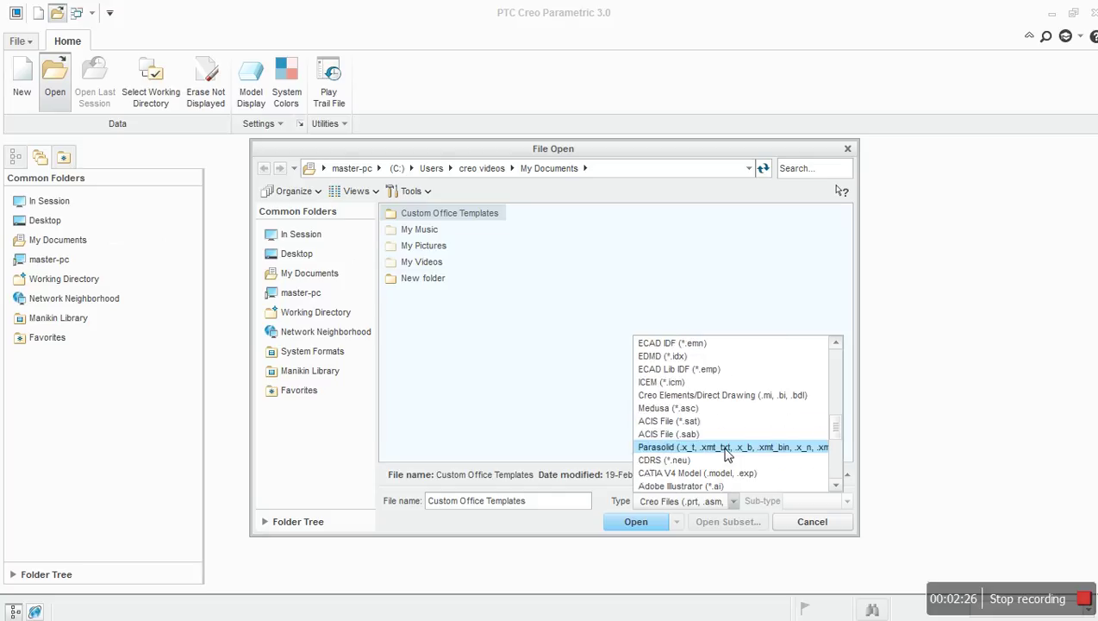
pyautogui.scroll(-1, 727, 453)
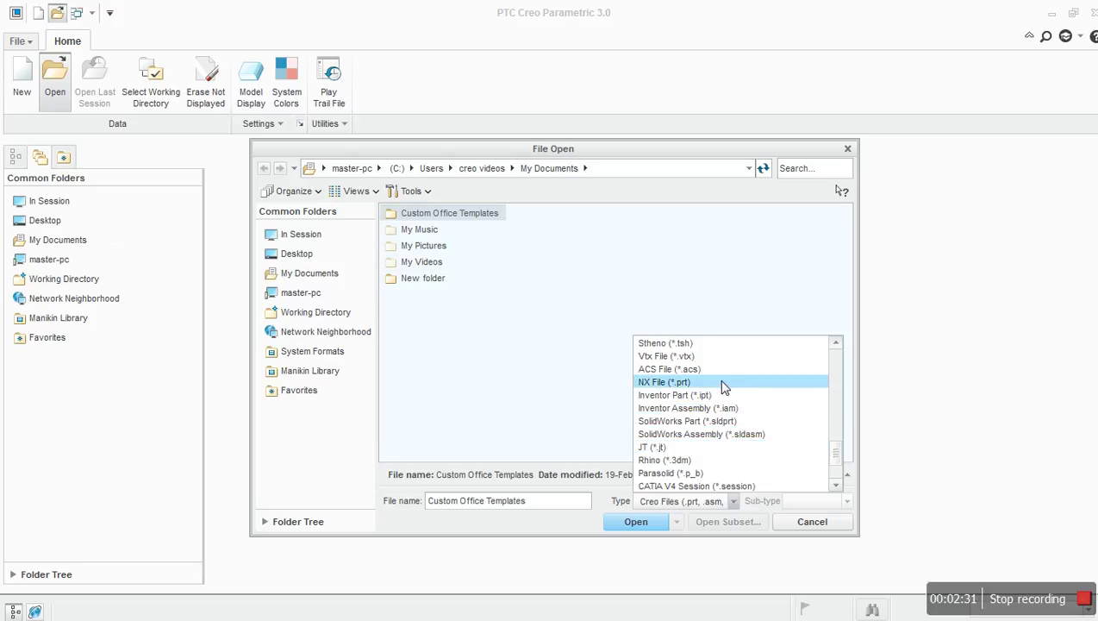
pyautogui.scroll(-2, 738, 470)
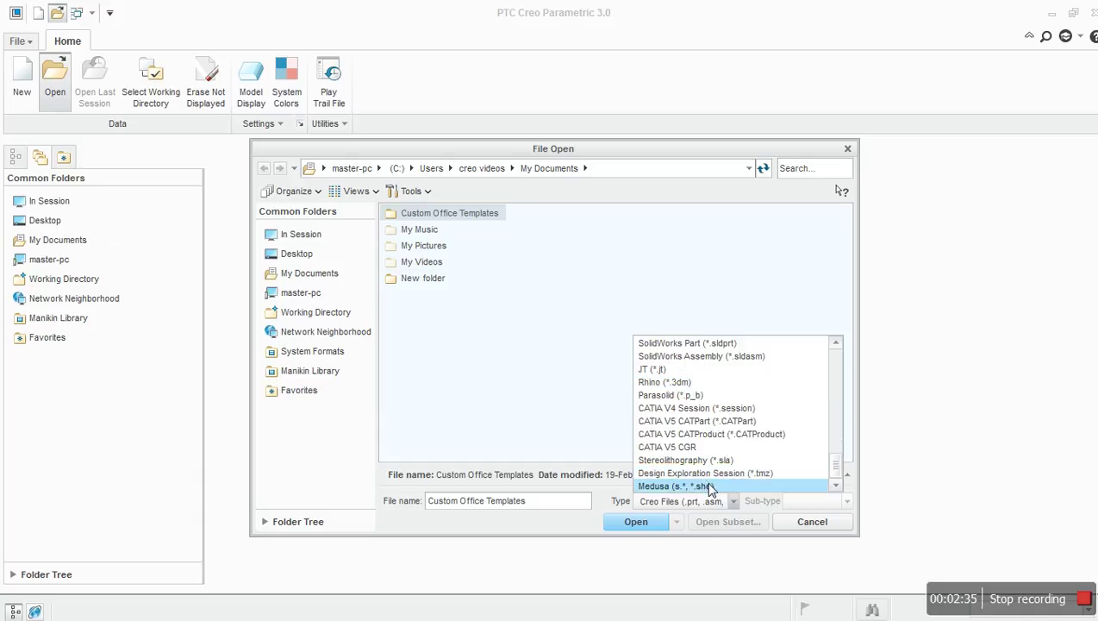
pyautogui.scroll(6, 722, 465)
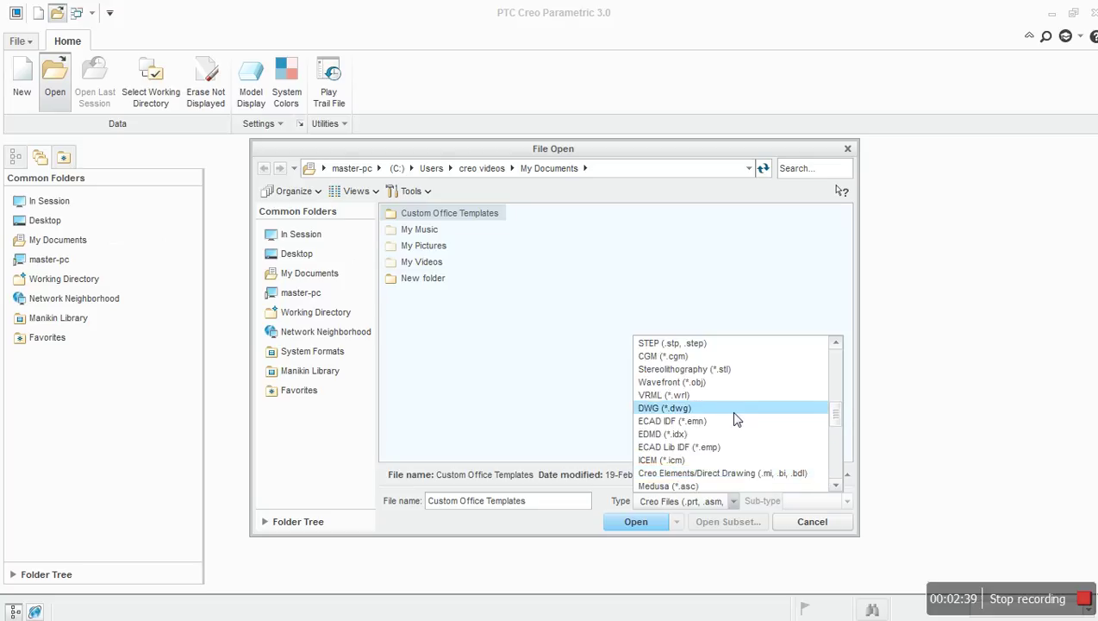
pyautogui.scroll(-5, 756, 434)
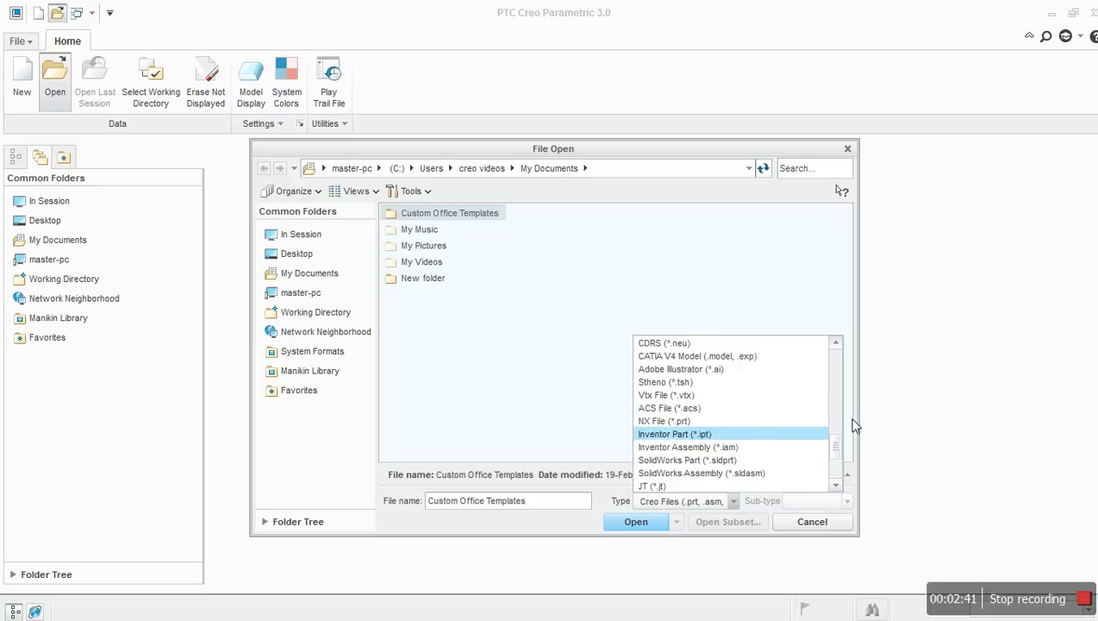
pyautogui.click(884, 414)
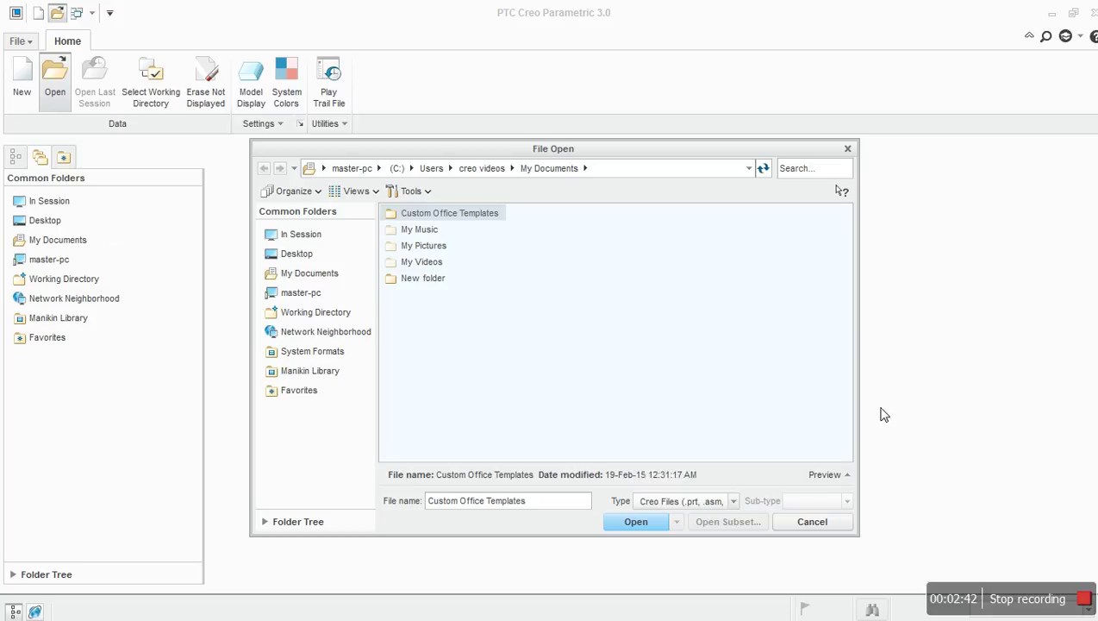
pyautogui.click(797, 523)
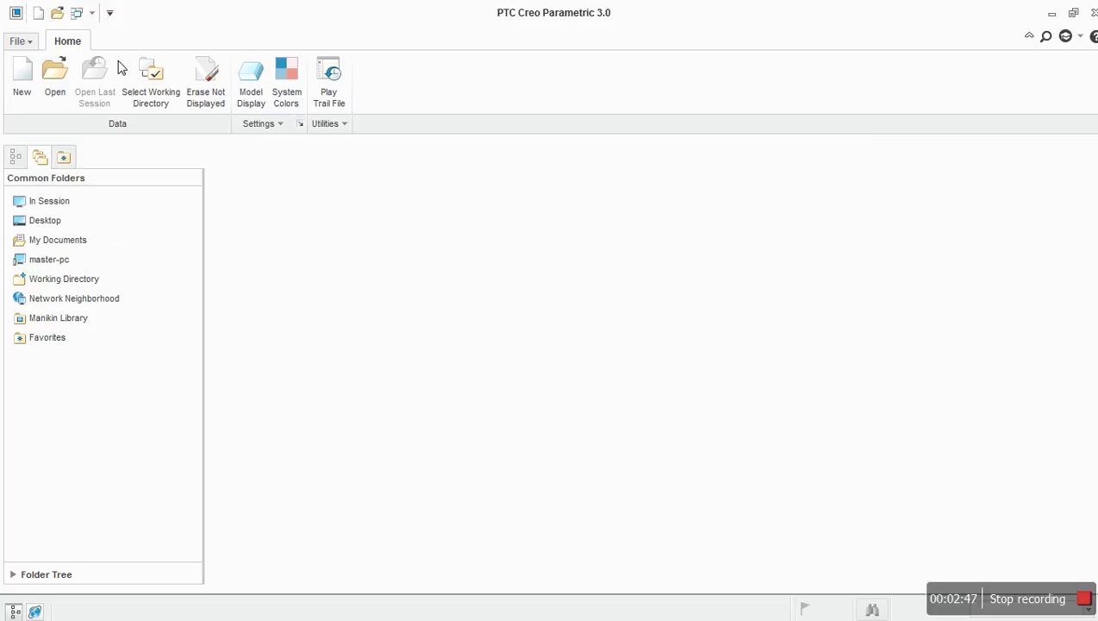
pyautogui.click(169, 87)
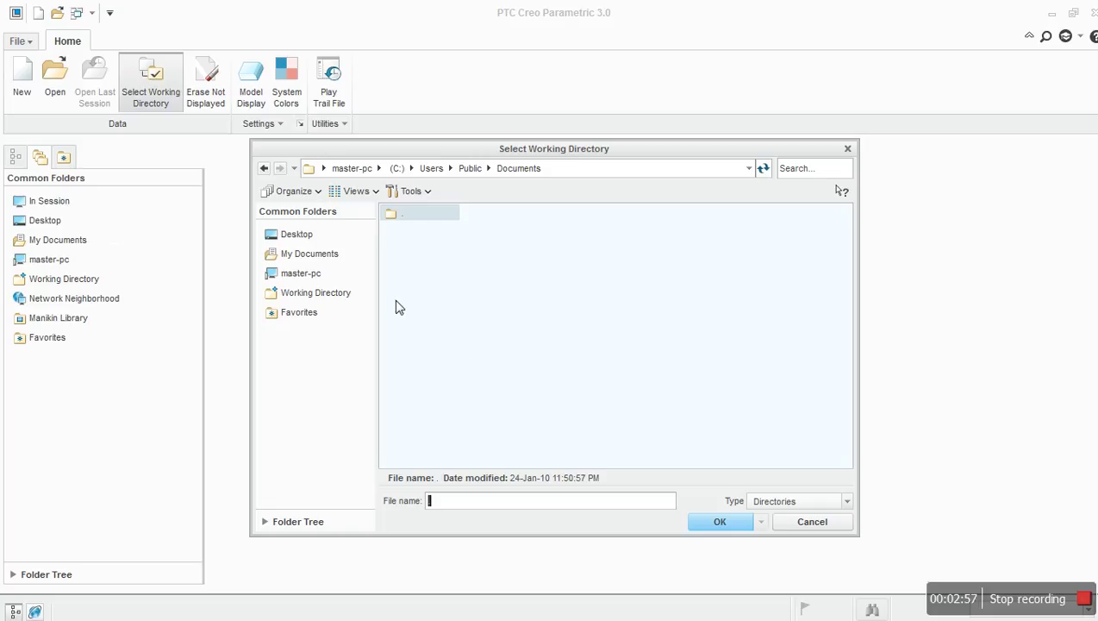
# Step: Set the working directory to New folder under My Documents on the C: drive
pyautogui.click(319, 274)
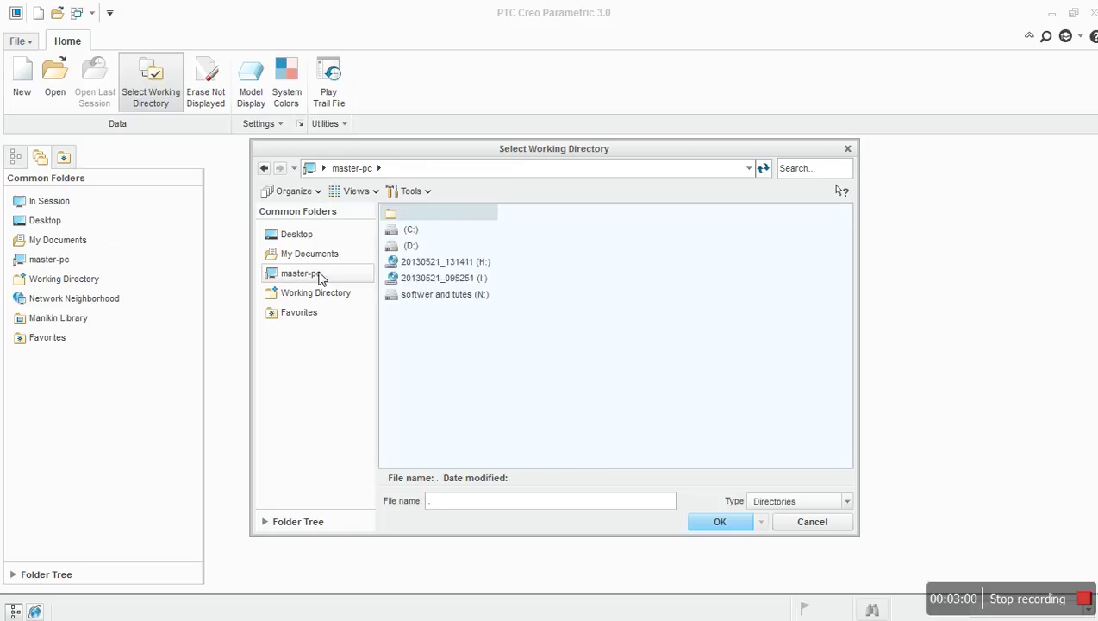
pyautogui.doubleClick(407, 230)
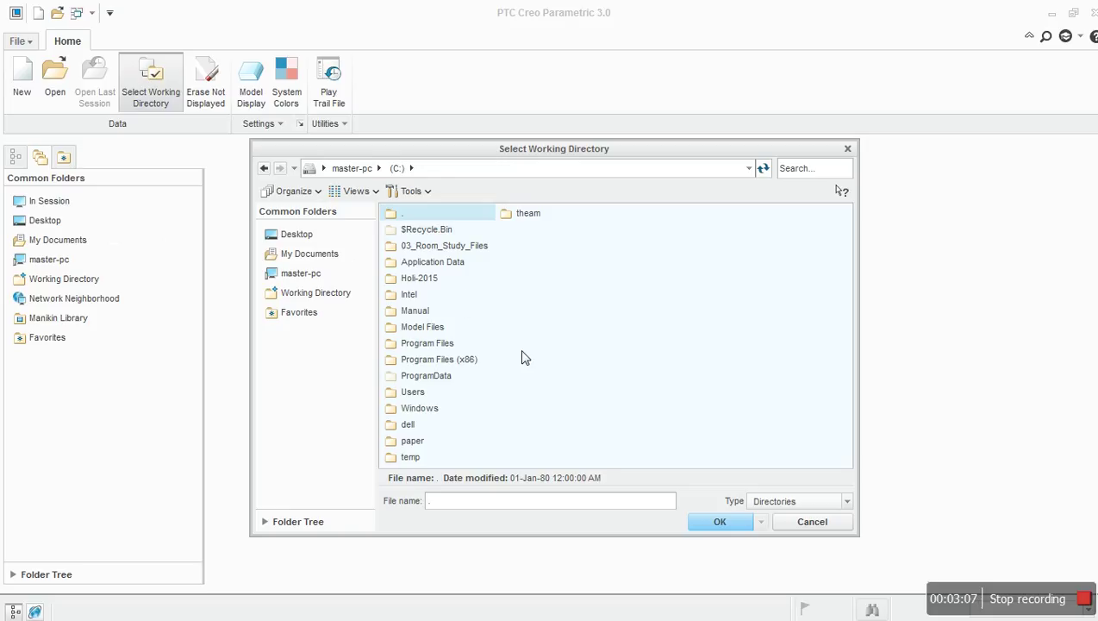
pyautogui.click(294, 256)
pyautogui.doubleClick(441, 245)
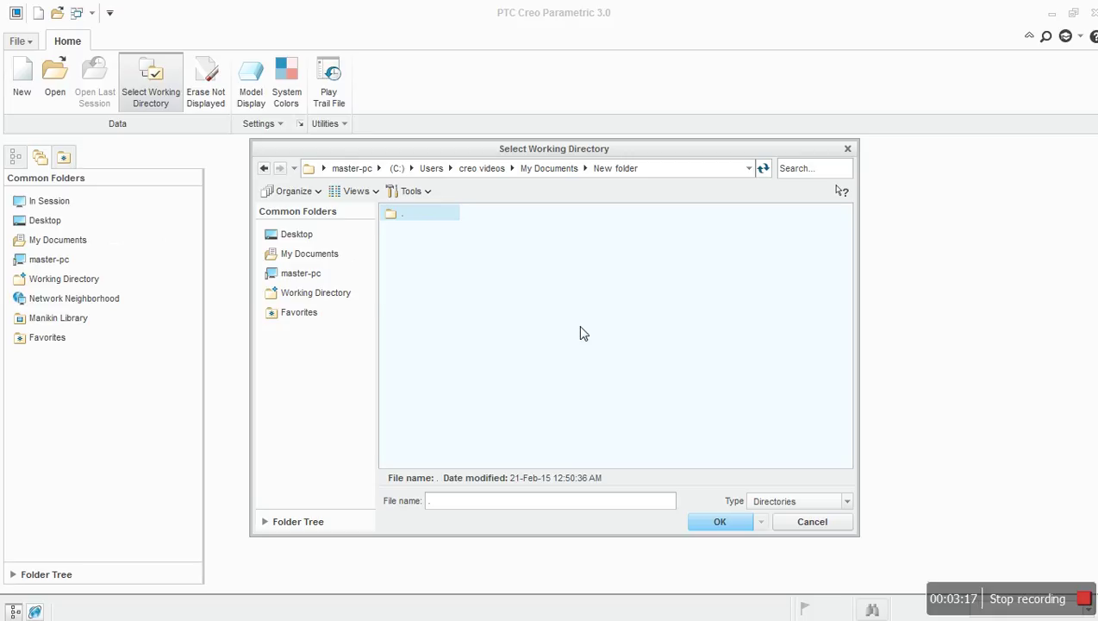
pyautogui.click(714, 523)
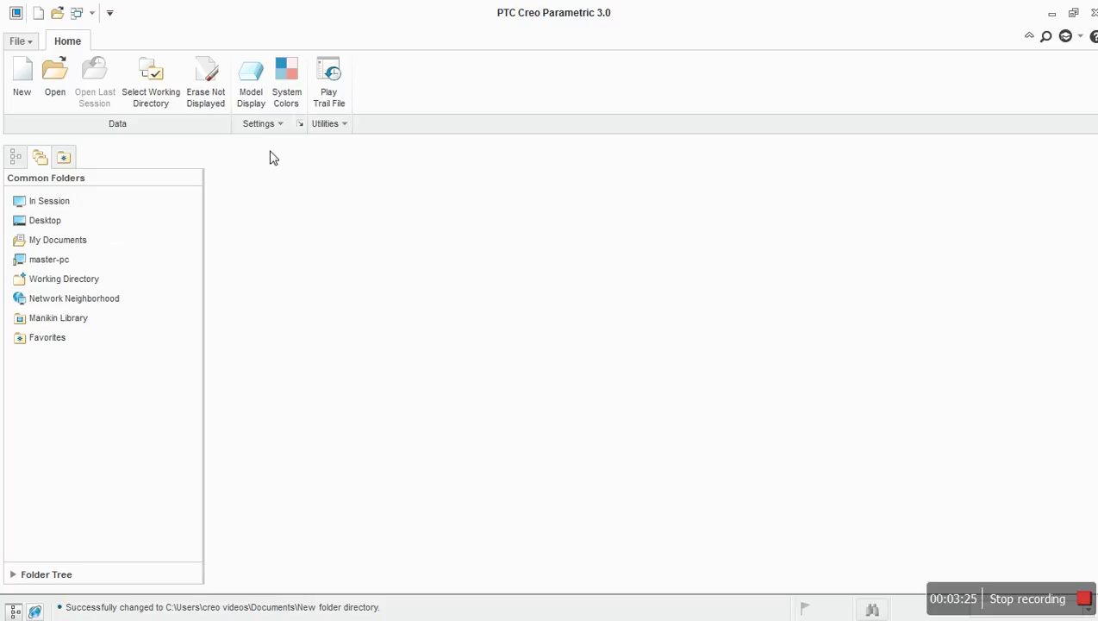
# Step: Create part PRT0001 with defaults, cancel the exit prompt, and close its window
pyautogui.click(21, 82)
pyautogui.click(629, 498)
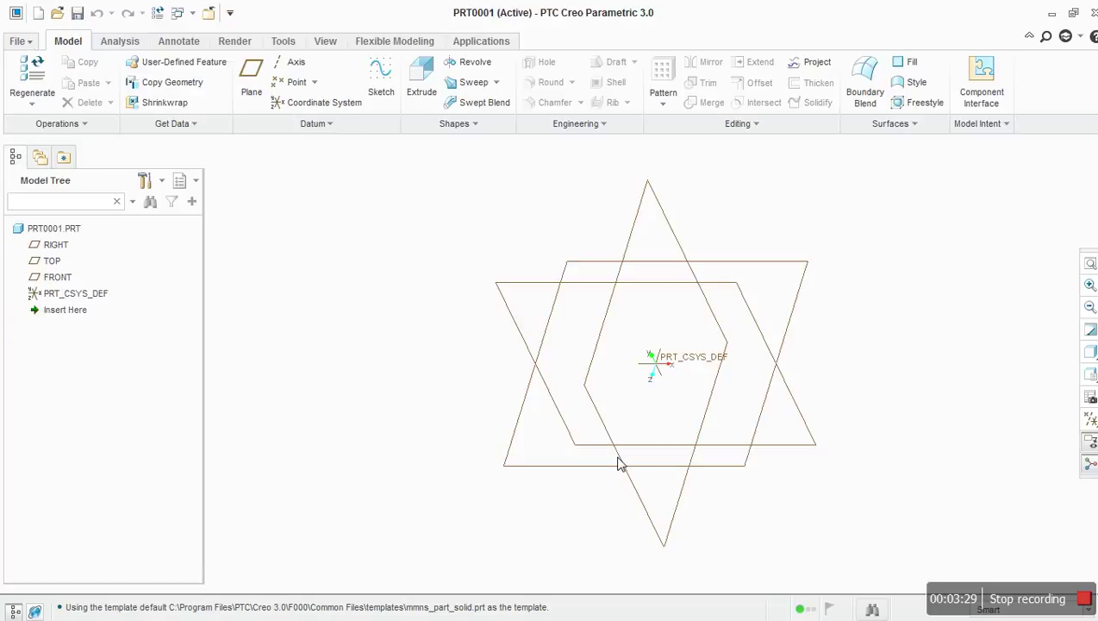
pyautogui.click(1091, 12)
pyautogui.click(695, 349)
pyautogui.click(209, 13)
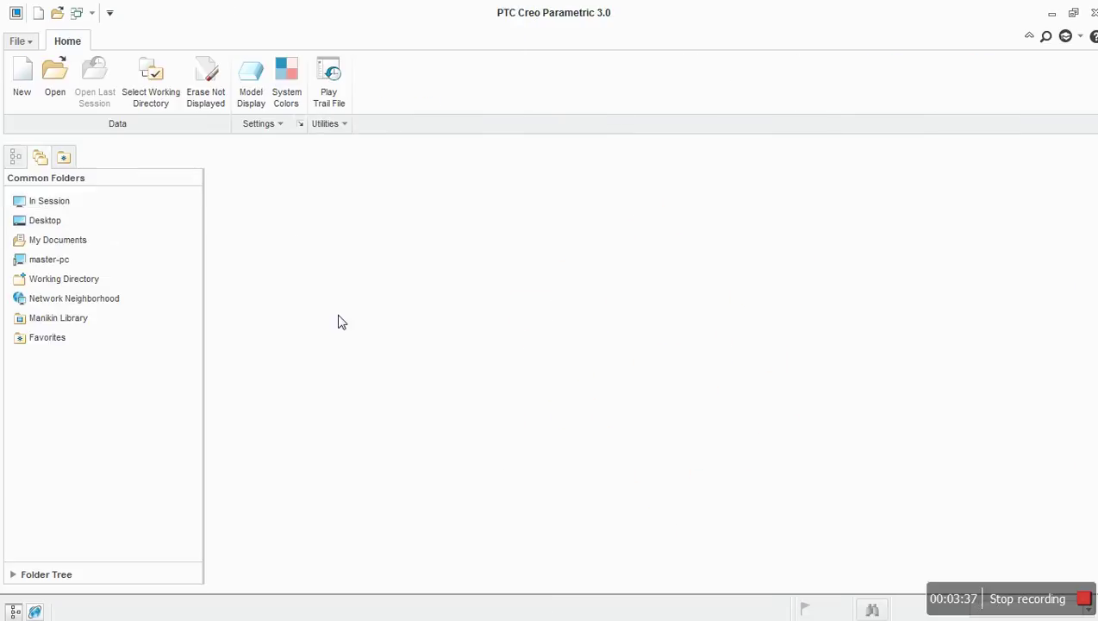
# Step: Create part PRT0002 with the default name, save it, and close its window
pyautogui.click(24, 80)
pyautogui.press('Return')
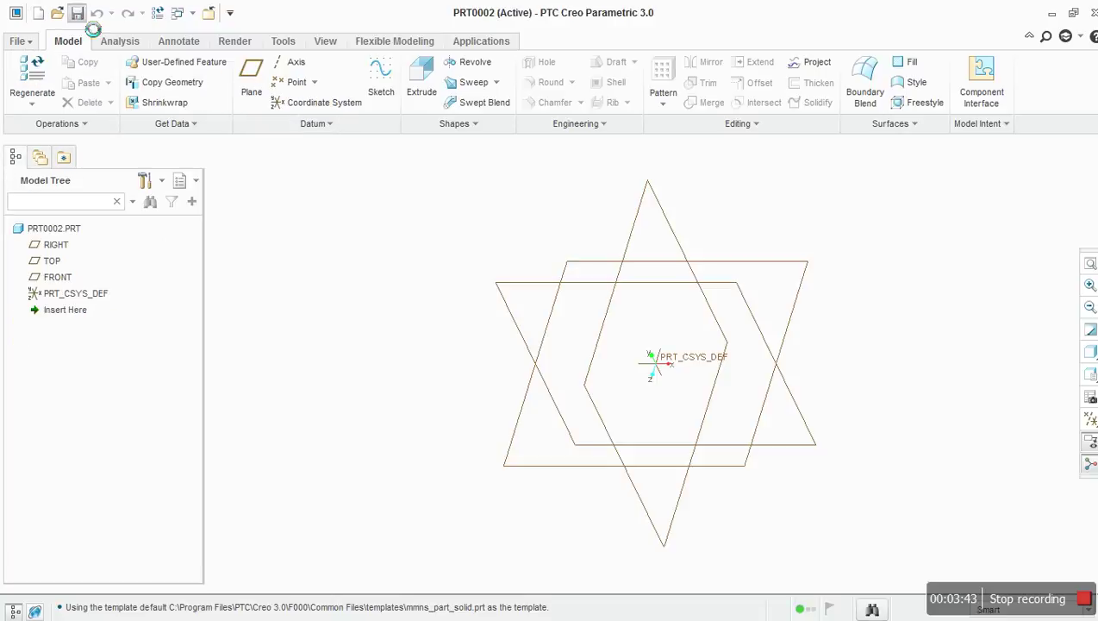
pyautogui.click(76, 13)
pyautogui.press('Return')
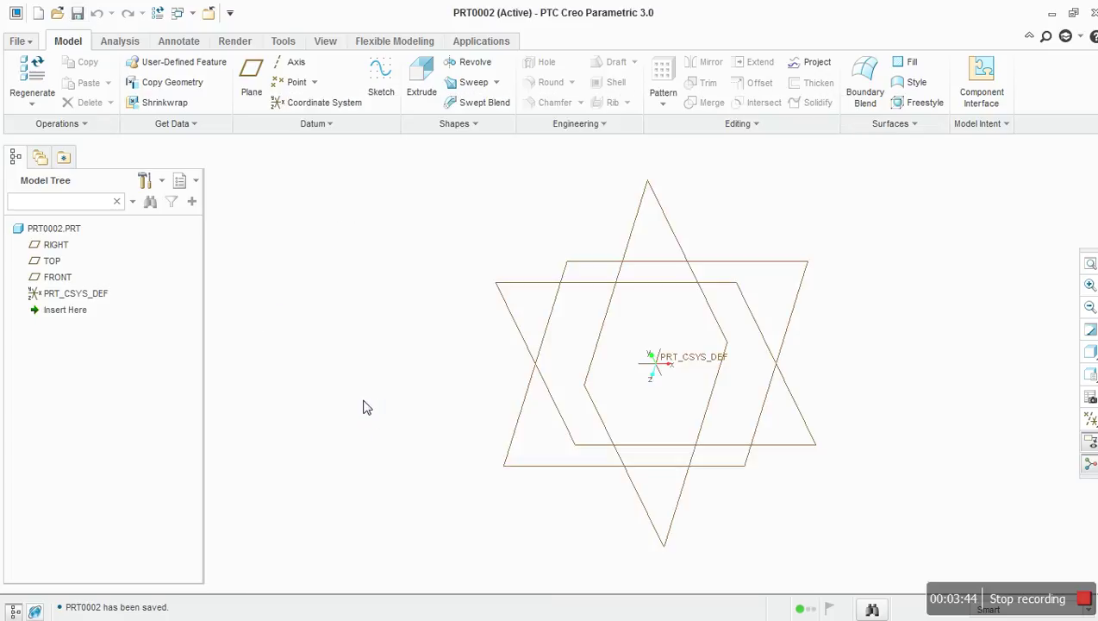
pyautogui.click(209, 16)
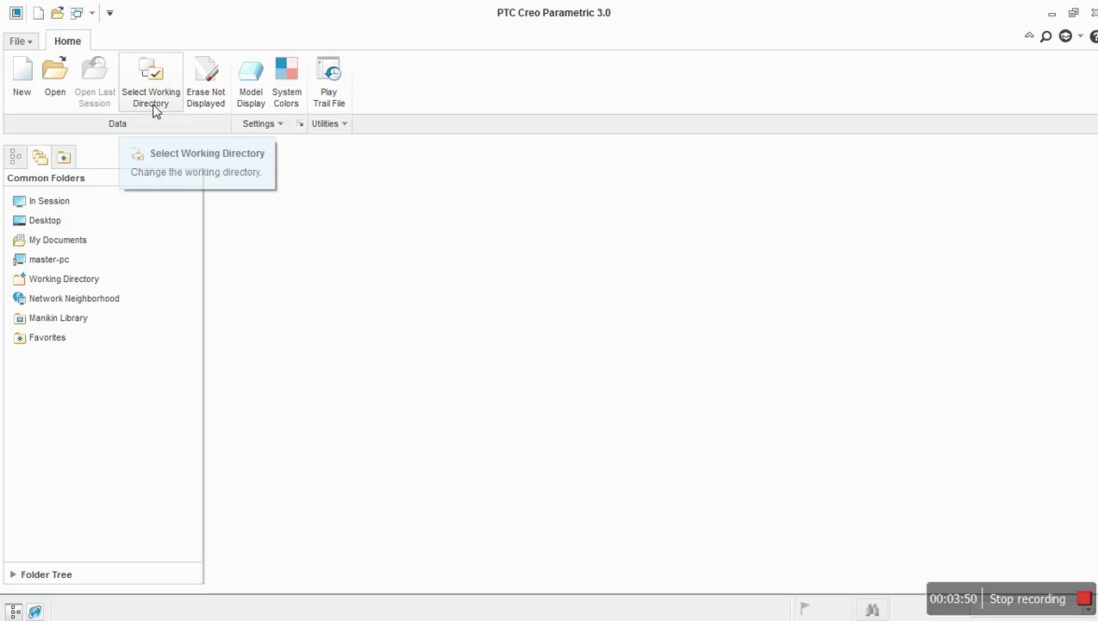
pyautogui.click(215, 89)
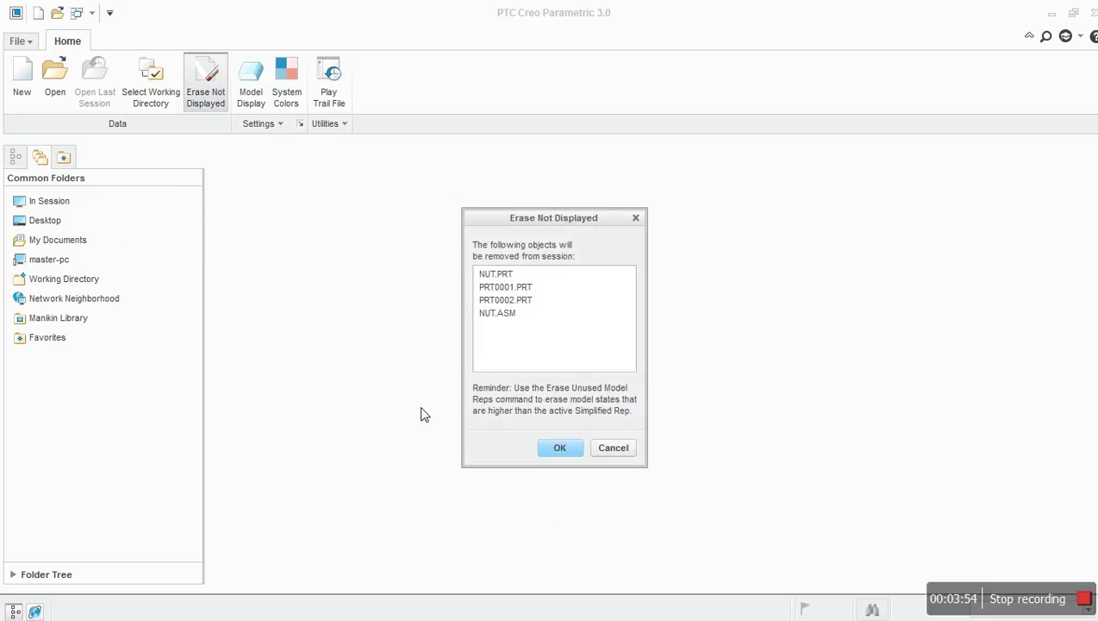
# Step: Erase the four undisplayed objects from session, confirm In Session is empty, and close the browser
pyautogui.click(622, 450)
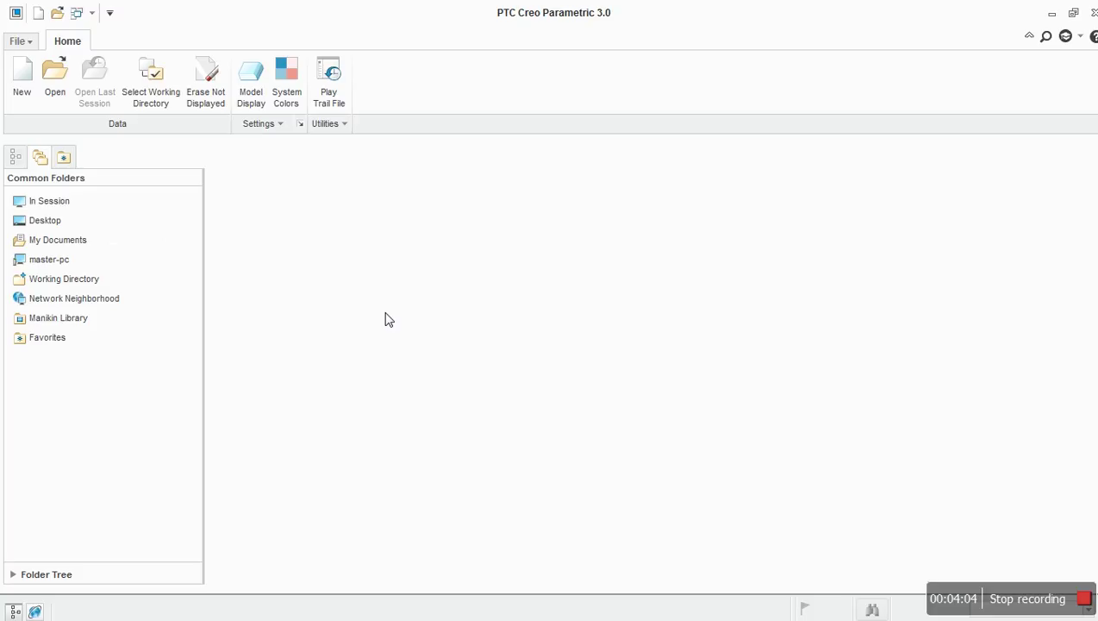
pyautogui.click(116, 200)
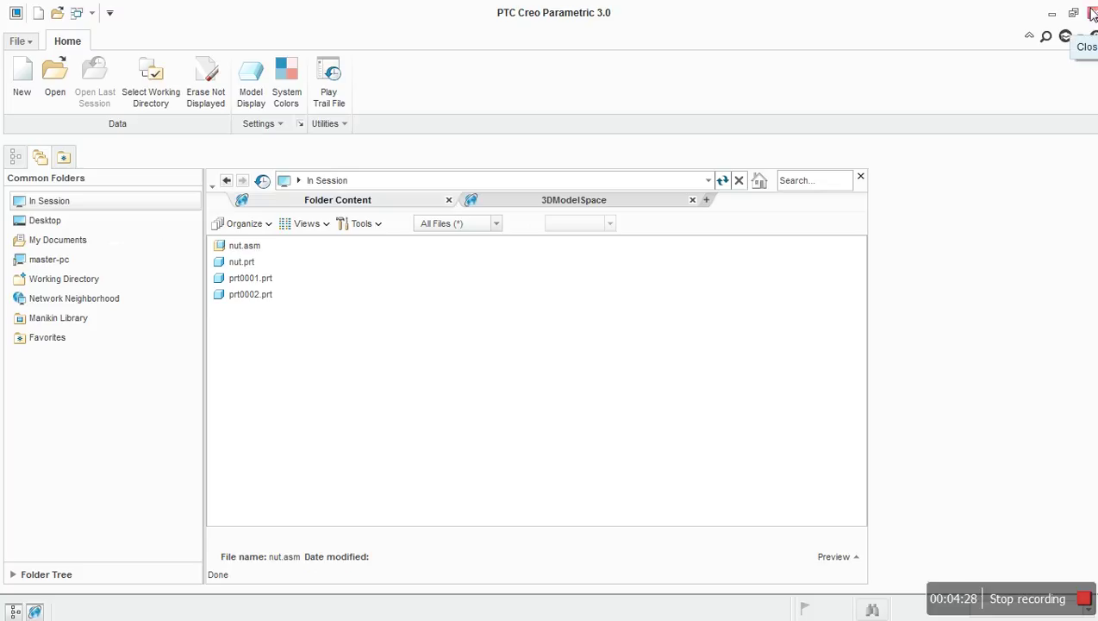
pyautogui.click(205, 82)
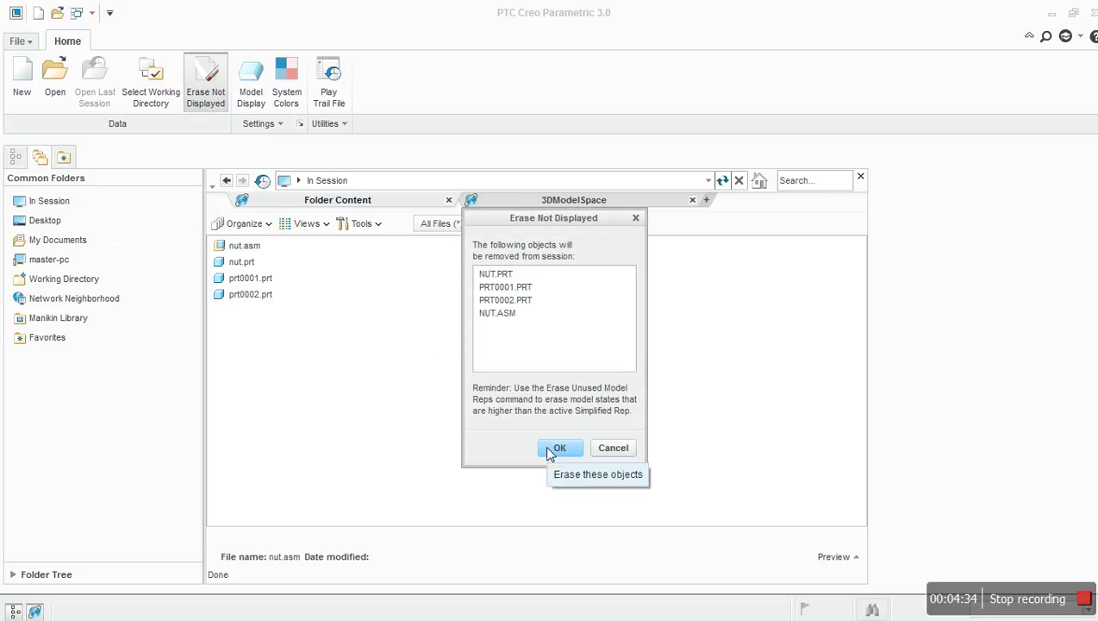
pyautogui.click(550, 450)
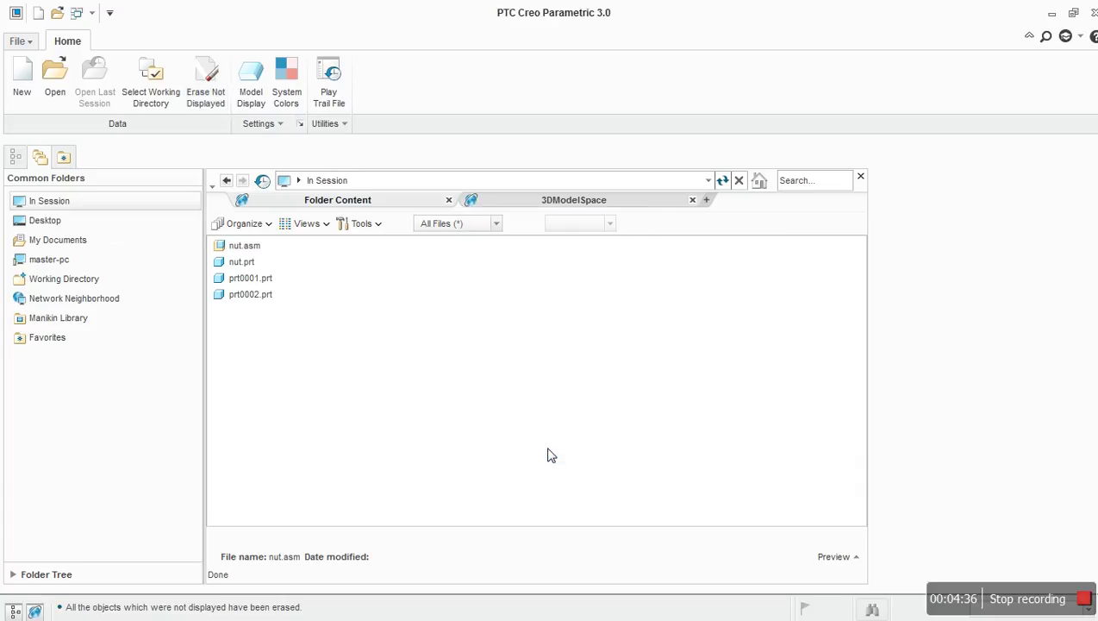
pyautogui.click(47, 219)
pyautogui.click(51, 201)
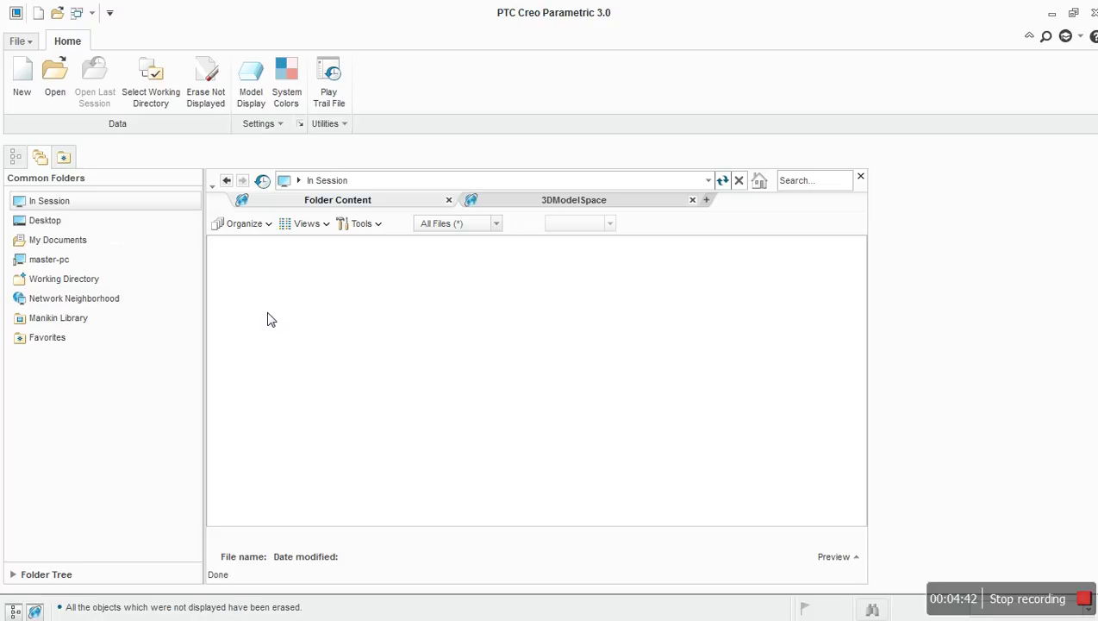
pyautogui.click(862, 179)
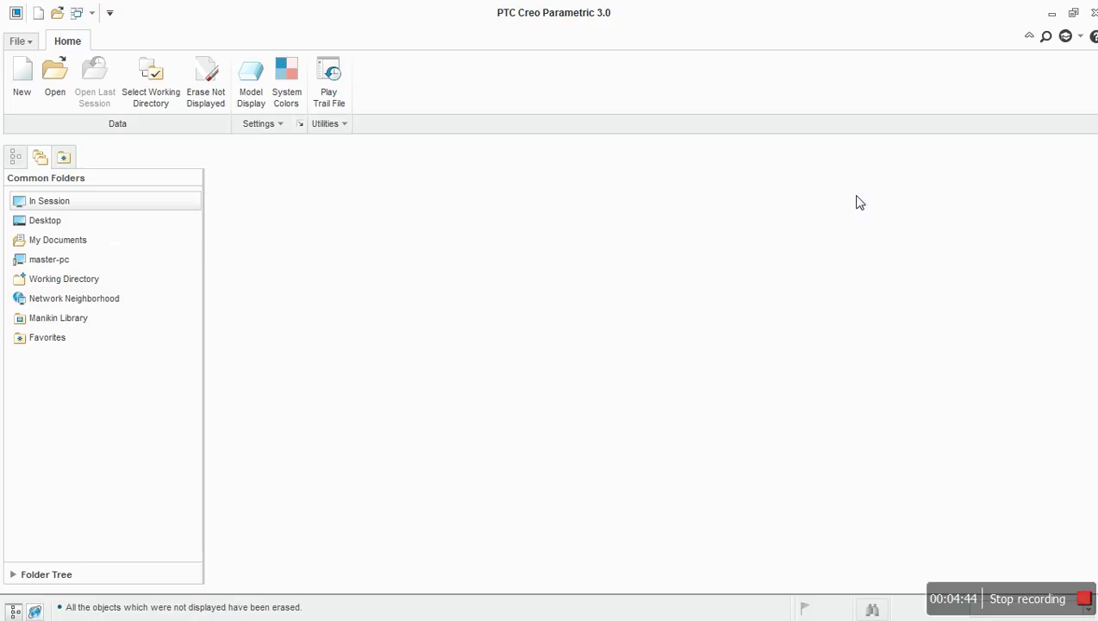
# Step: Open impeller_housing.prt from the blower-assembly folder on the Desktop
pyautogui.click(53, 94)
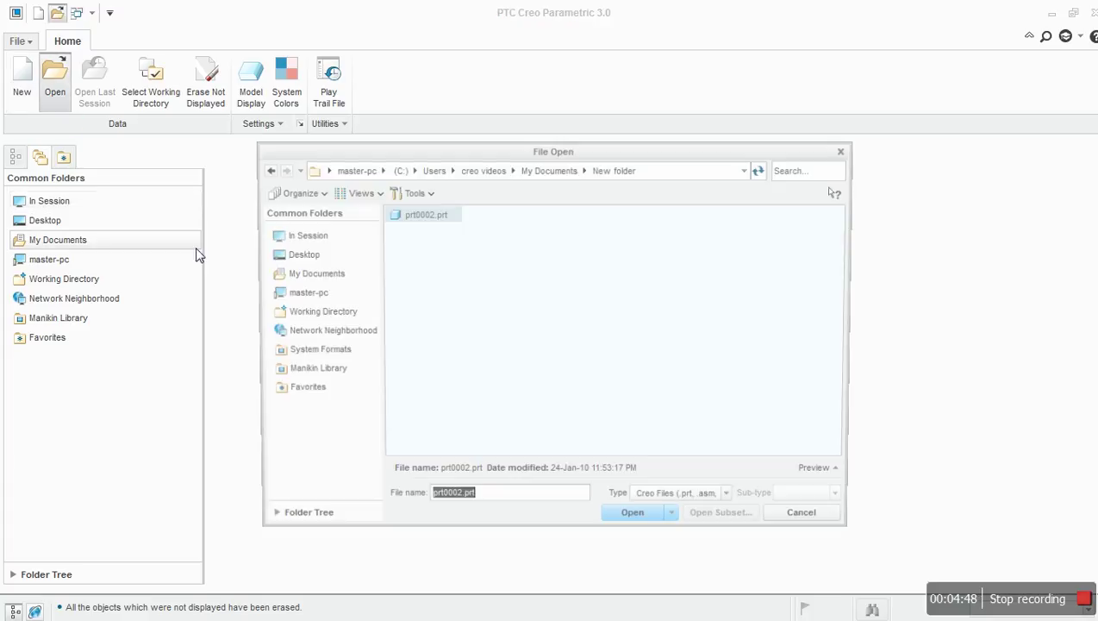
pyautogui.click(312, 255)
pyautogui.doubleClick(419, 221)
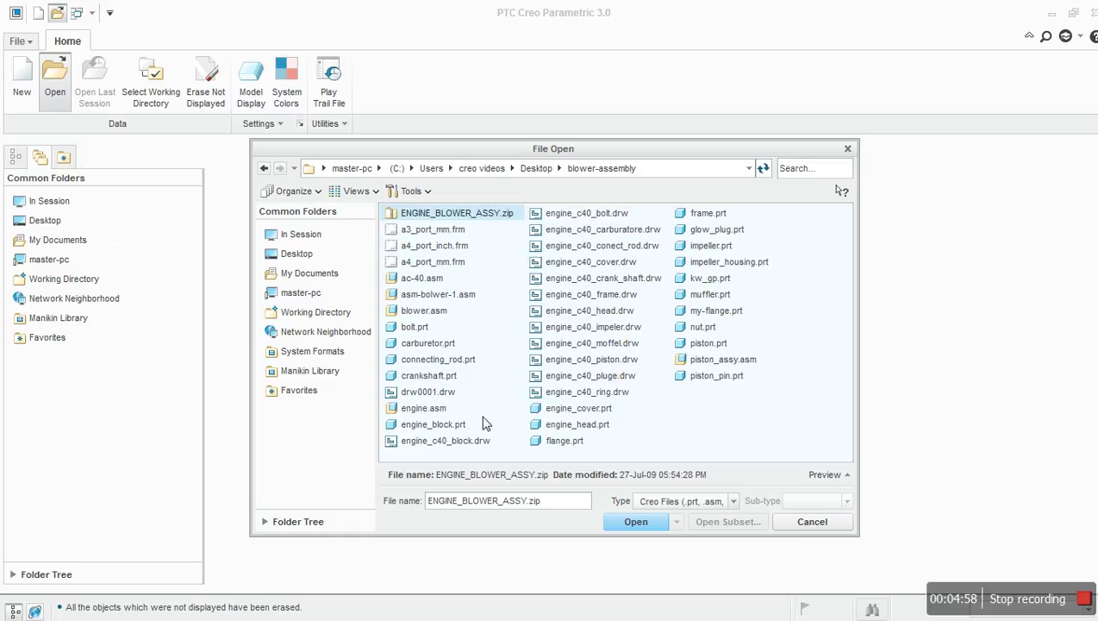
pyautogui.click(703, 246)
pyautogui.click(713, 262)
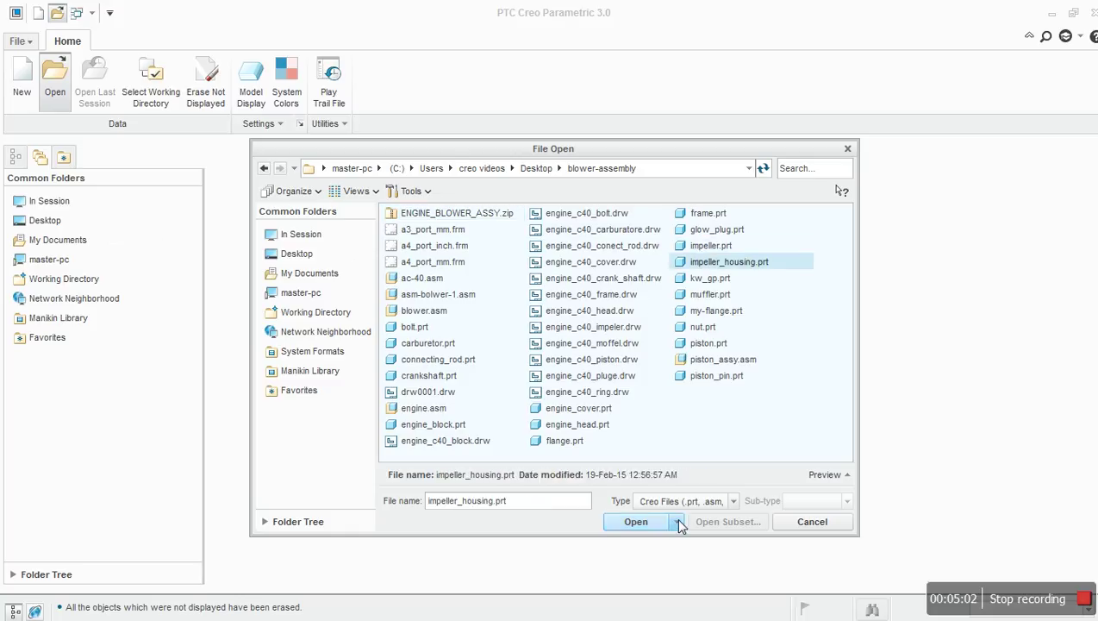
pyautogui.click(648, 520)
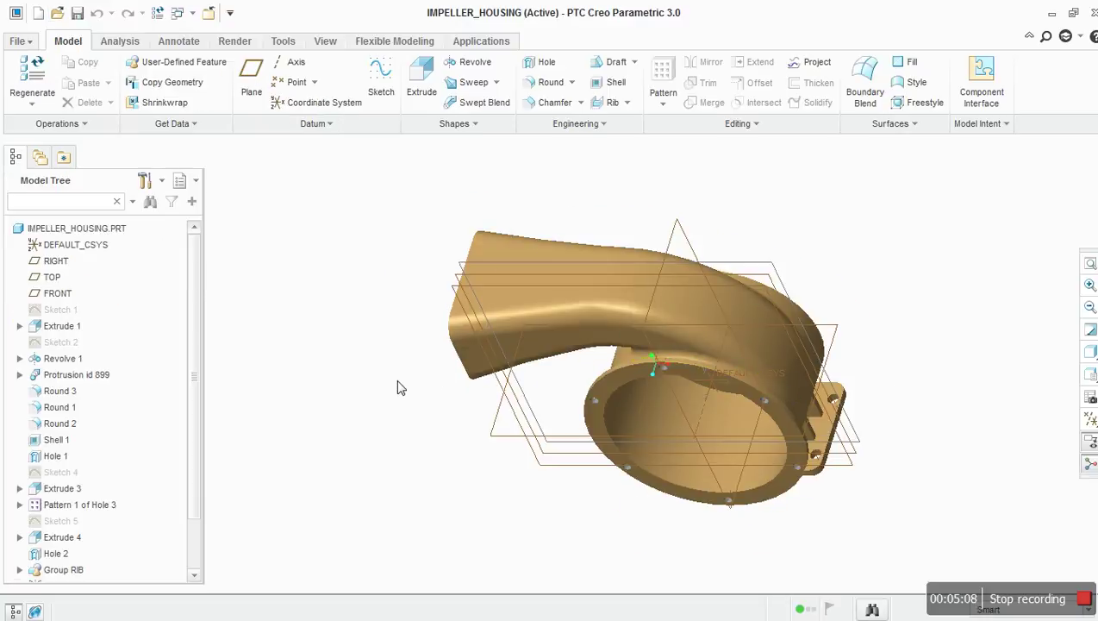
# Step: Move the view toolbar to show at the top of the graphics area
pyautogui.rightClick(1084, 257)
pyautogui.moveTo(992, 382)
pyautogui.moveTo(978, 356)
pyautogui.click(892, 357)
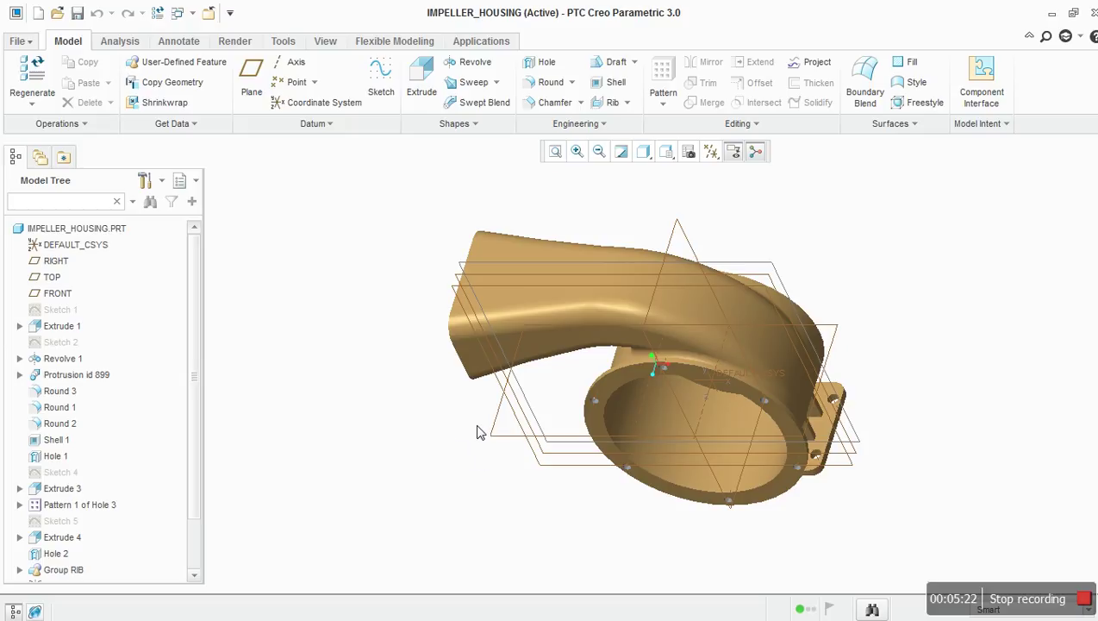
# Step: Orbit and pan the housing to view its volute and rectangular outlet
pyautogui.moveTo(480, 432); pyautogui.dragTo(561, 395, button='middle')
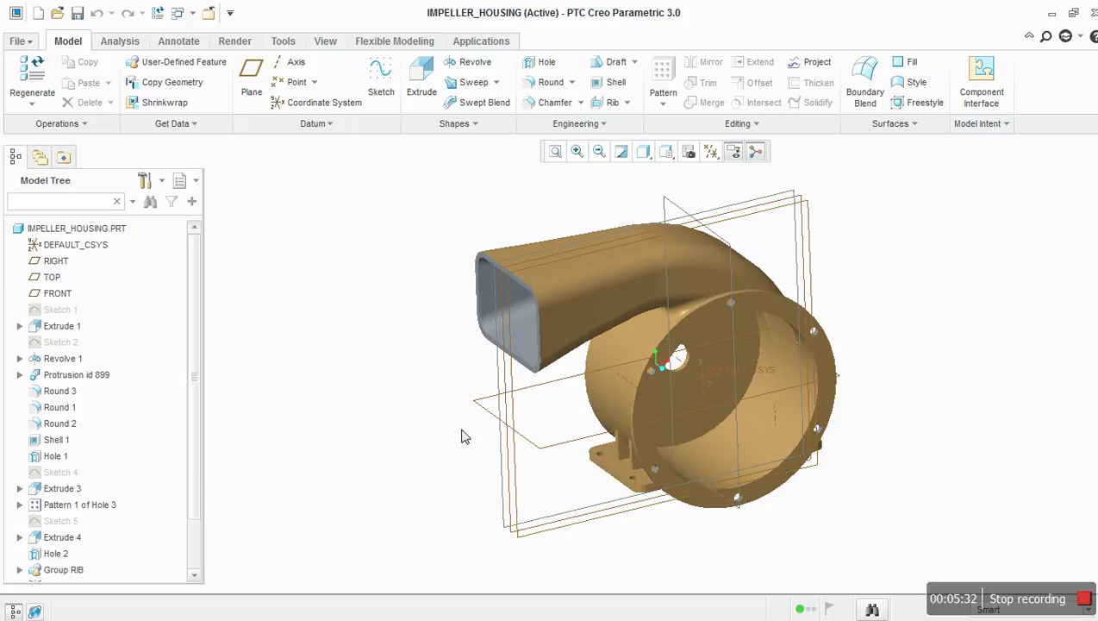
pyautogui.moveTo(462, 433)
pyautogui.mouseDown(button='middle')
pyautogui.moveTo(517, 419)
pyautogui.moveTo(579, 436)
pyautogui.moveTo(254, 336)
pyautogui.moveTo(451, 419)
pyautogui.moveTo(459, 319)
pyautogui.moveTo(461, 414)
pyautogui.moveTo(493, 519)
pyautogui.moveTo(545, 617)
pyautogui.moveTo(481, 309)
pyautogui.moveTo(388, 215)
pyautogui.moveTo(491, 304)
pyautogui.moveTo(436, 253)
pyautogui.moveTo(466, 282)
pyautogui.mouseUp(button='middle')
pyautogui.moveTo(637, 383)
pyautogui.keyDown('shift'); pyautogui.mouseDown(button='middle')
pyautogui.moveTo(503, 331)
pyautogui.moveTo(663, 392)
pyautogui.moveTo(877, 427)
pyautogui.moveTo(512, 328)
pyautogui.moveTo(389, 522)
pyautogui.moveTo(650, 543)
pyautogui.moveTo(539, 298)
pyautogui.moveTo(522, 471)
pyautogui.moveTo(688, 480)
pyautogui.moveTo(694, 444)
pyautogui.moveTo(625, 429)
pyautogui.moveTo(514, 372)
pyautogui.moveTo(625, 431)
pyautogui.moveTo(836, 488)
pyautogui.moveTo(336, 256)
pyautogui.moveTo(747, 444)
pyautogui.moveTo(956, 515)
pyautogui.moveTo(1042, 515)
pyautogui.moveTo(811, 466)
pyautogui.moveTo(515, 367)
pyautogui.moveTo(821, 454)
pyautogui.moveTo(808, 448)
pyautogui.mouseUp(button='middle'); pyautogui.keyUp('shift')
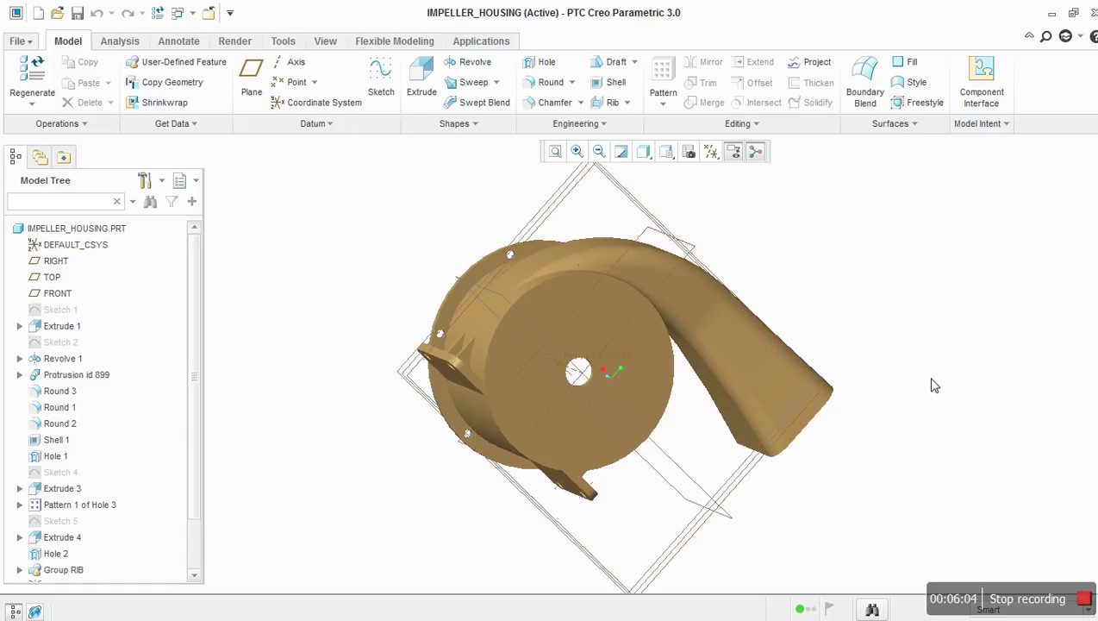
pyautogui.moveTo(934, 385); pyautogui.dragTo(1043, 452, button='middle')
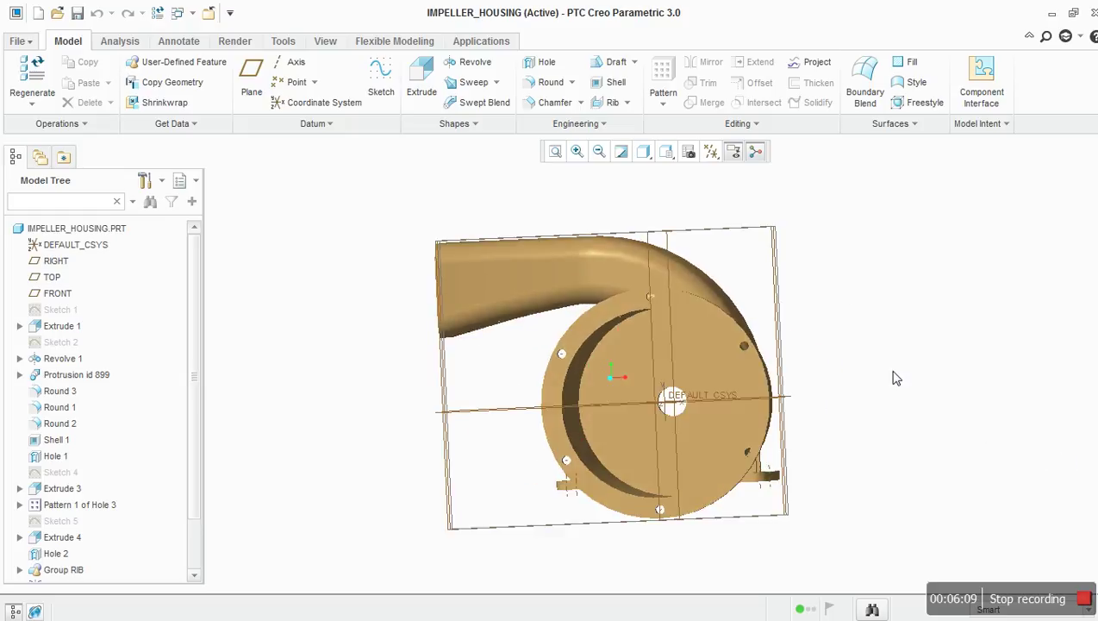
pyautogui.scroll(-4, 633, 304)
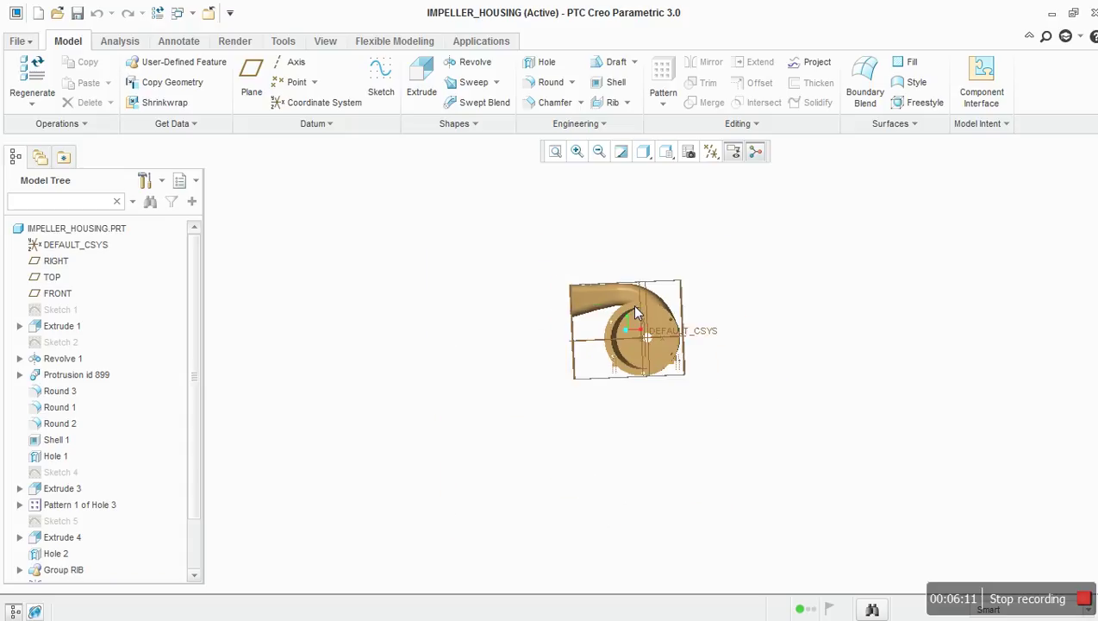
# Step: Zoom with the wheel, then refit the whole housing to the view
pyautogui.scroll(5, 632, 304)
pyautogui.scroll(5, 604, 303)
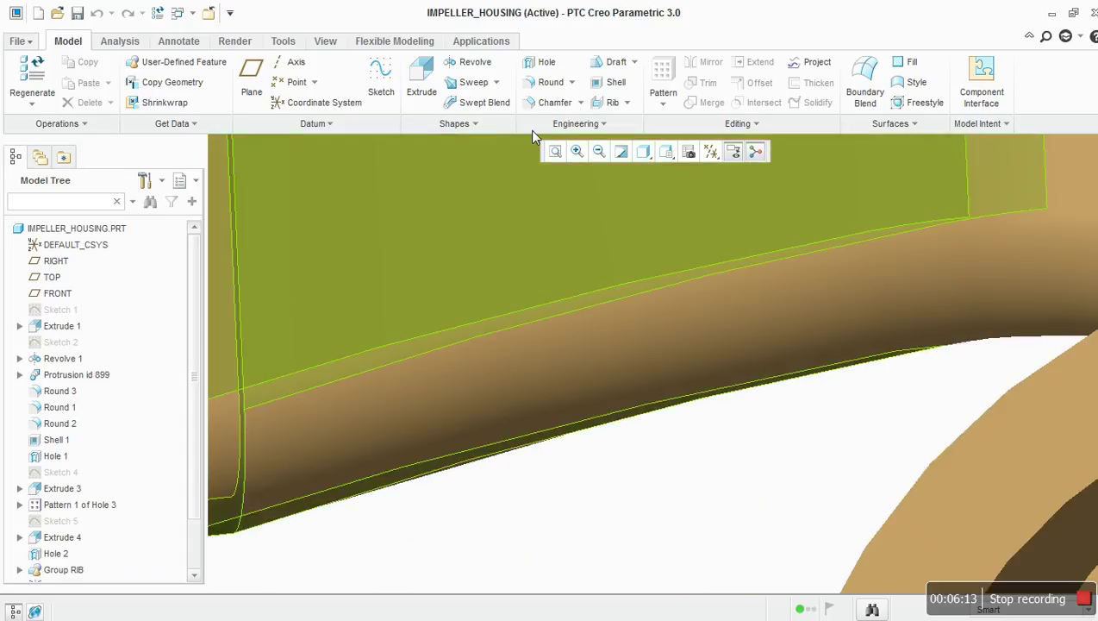
pyautogui.click(557, 155)
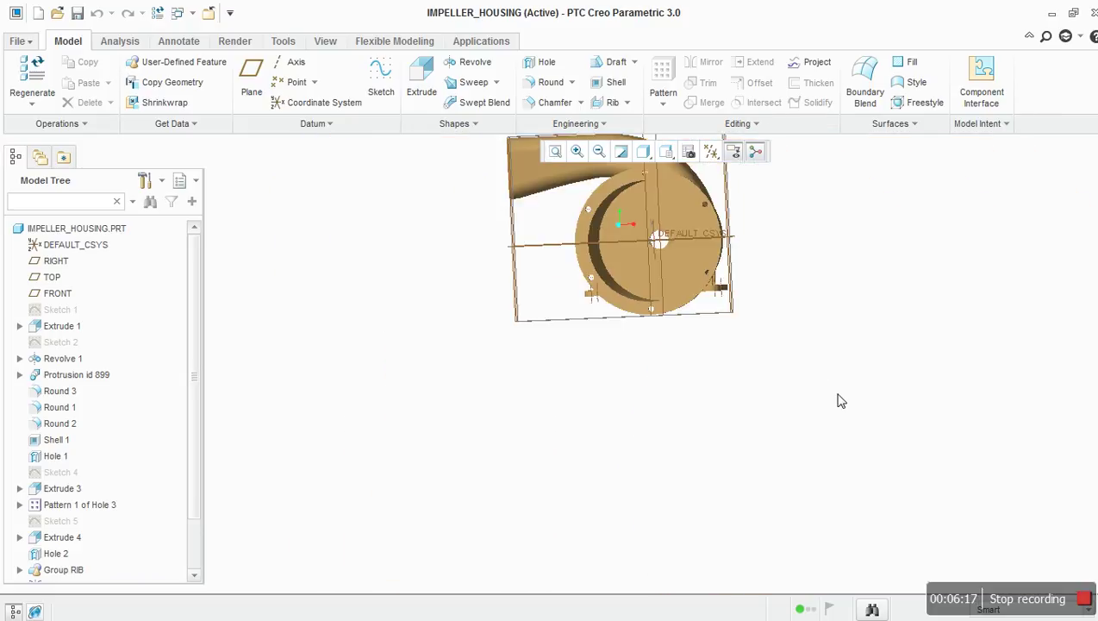
pyautogui.click(553, 159)
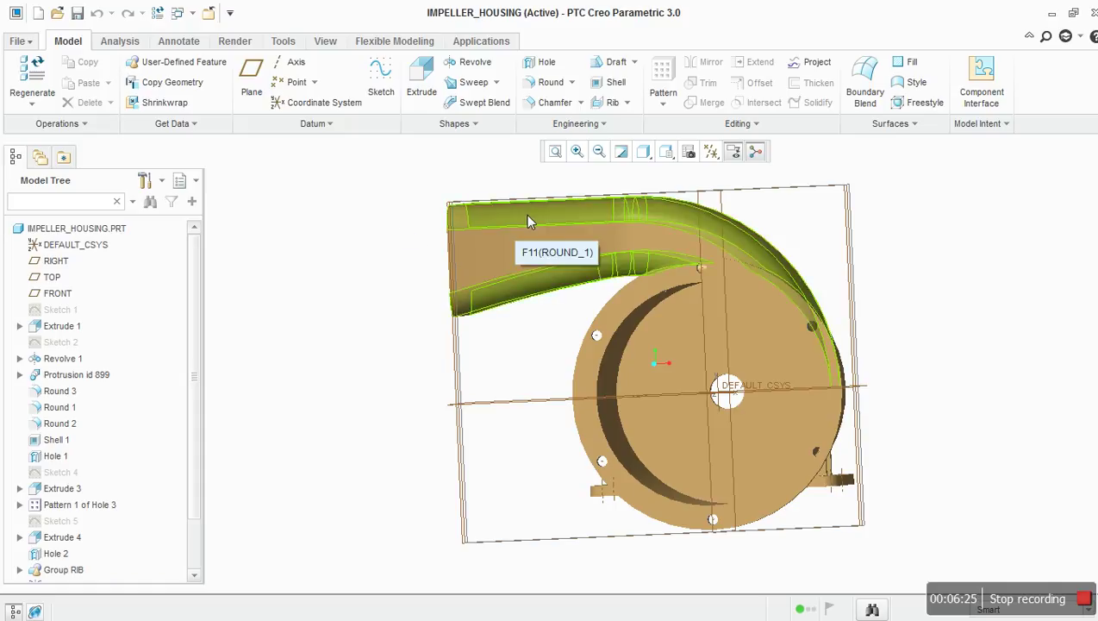
# Step: Box-zoom into the outlet pipe, zoom out three times, and refit the housing
pyautogui.click(577, 153)
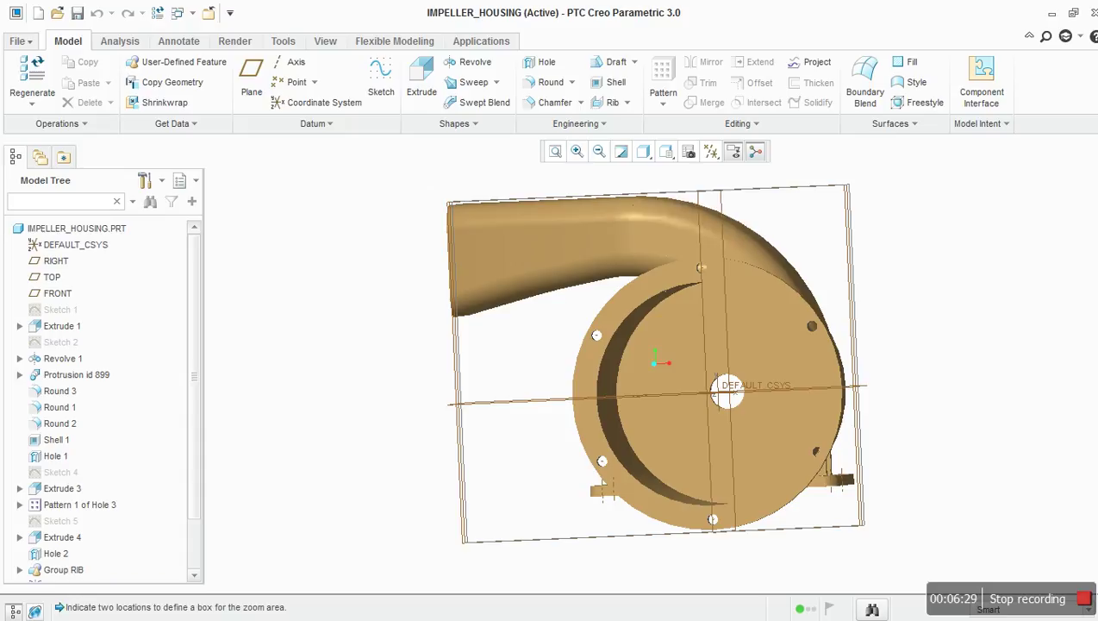
pyautogui.click(417, 179)
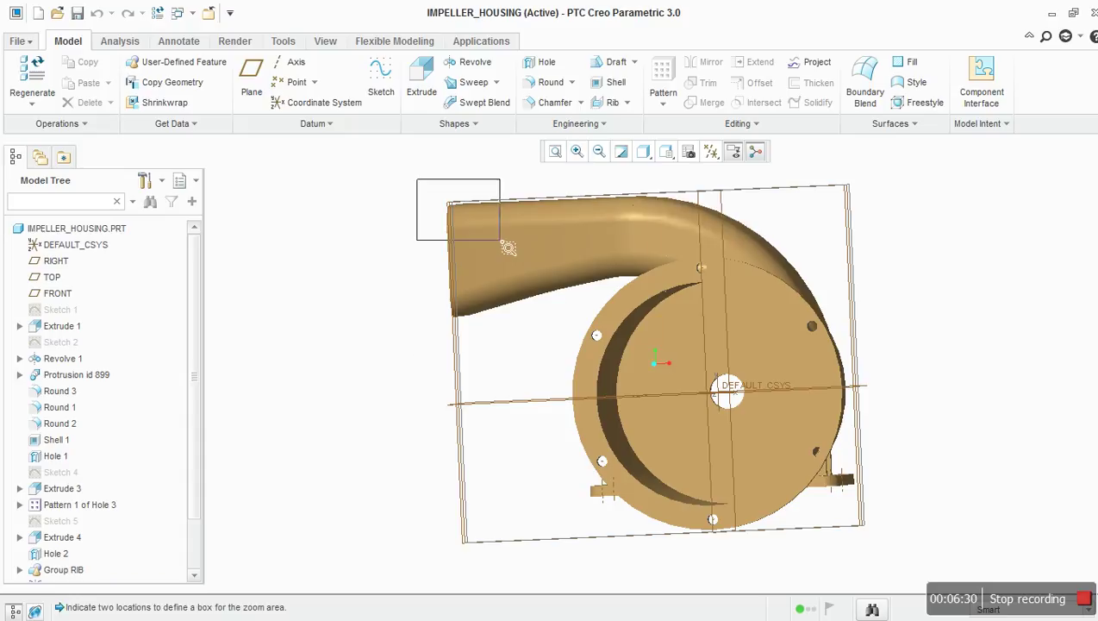
pyautogui.click(674, 368)
pyautogui.click(391, 171)
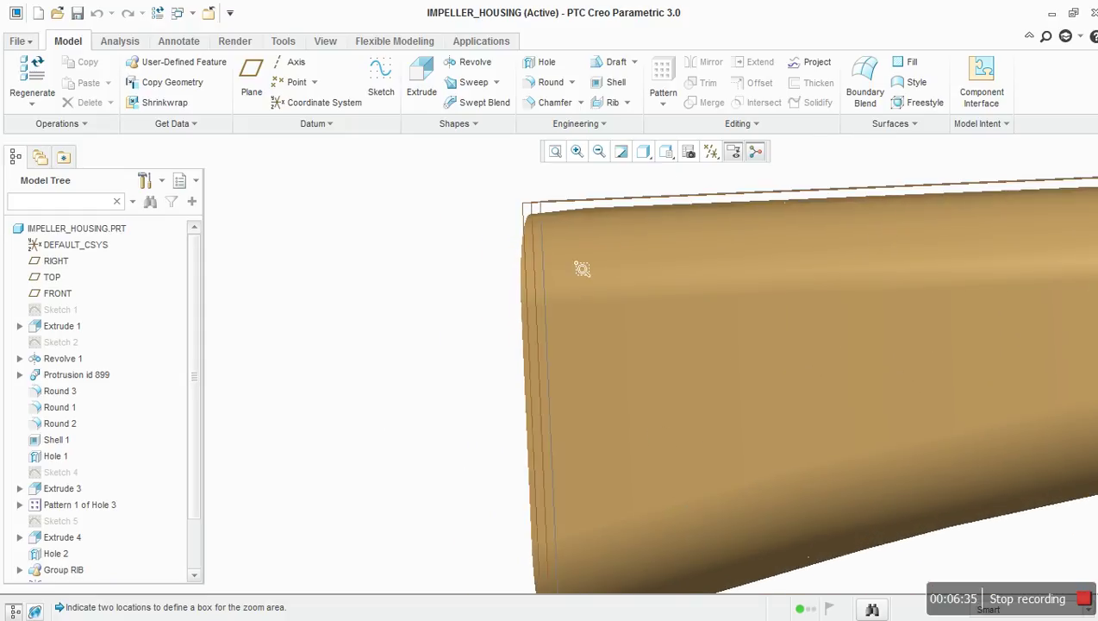
pyautogui.click(600, 152)
pyautogui.click(599, 152)
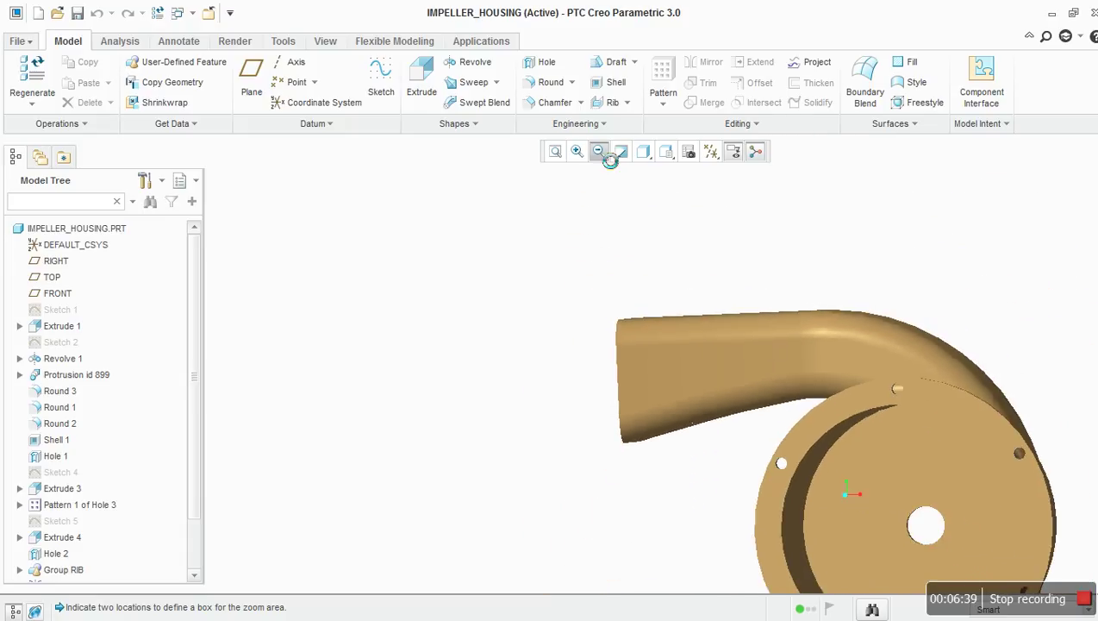
pyautogui.click(599, 152)
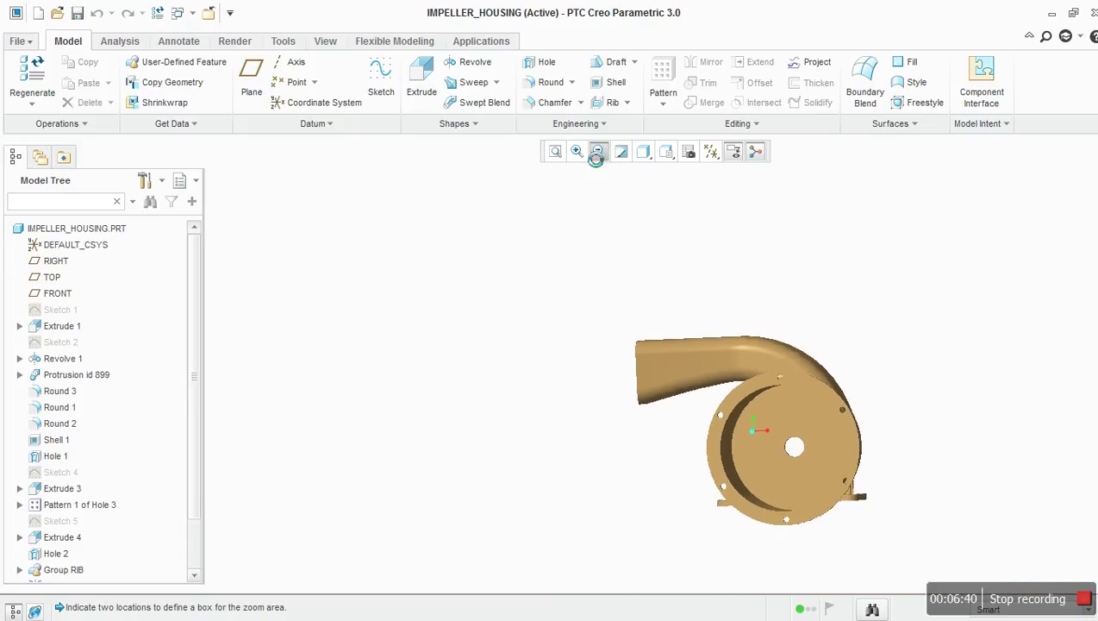
pyautogui.click(555, 152)
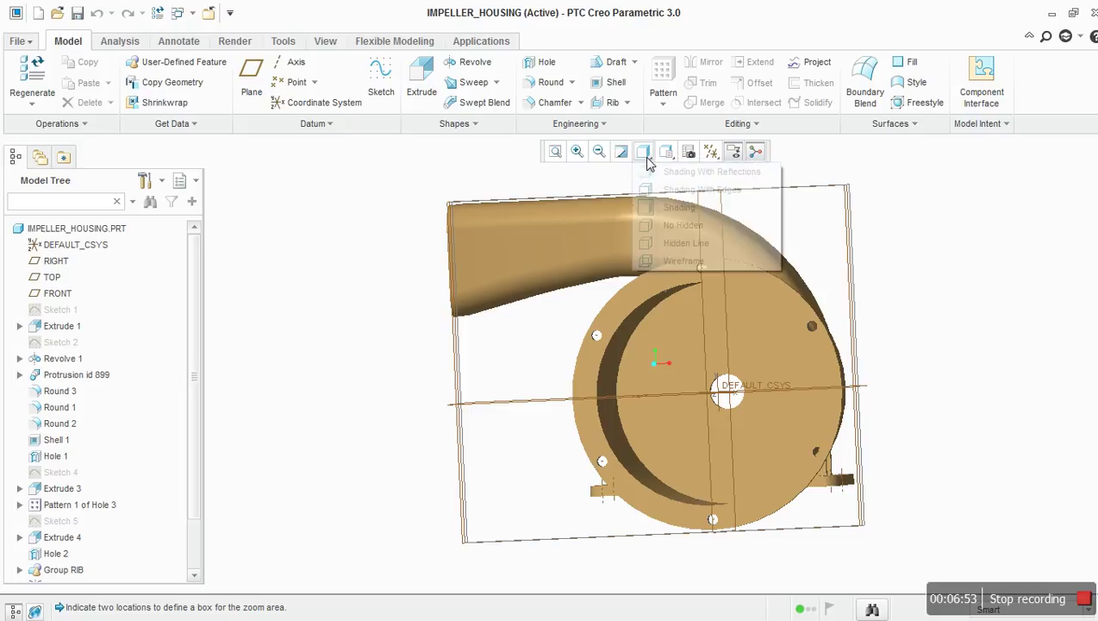
# Step: Look through the shading display styles and leave them unchanged
pyautogui.click(645, 151)
pyautogui.click(650, 171)
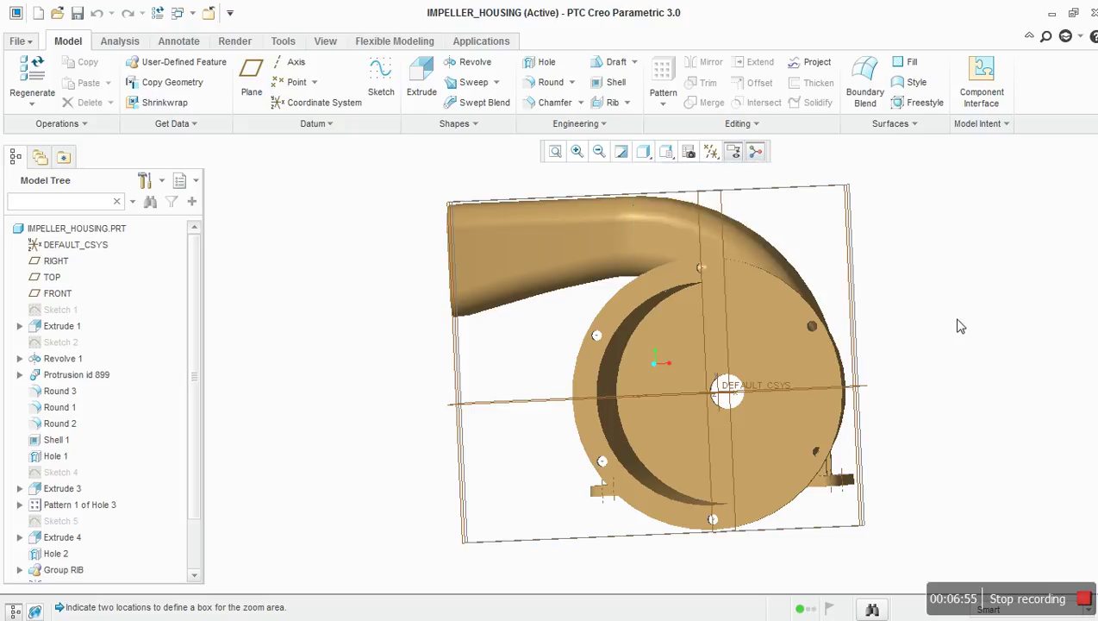
pyautogui.click(1066, 598)
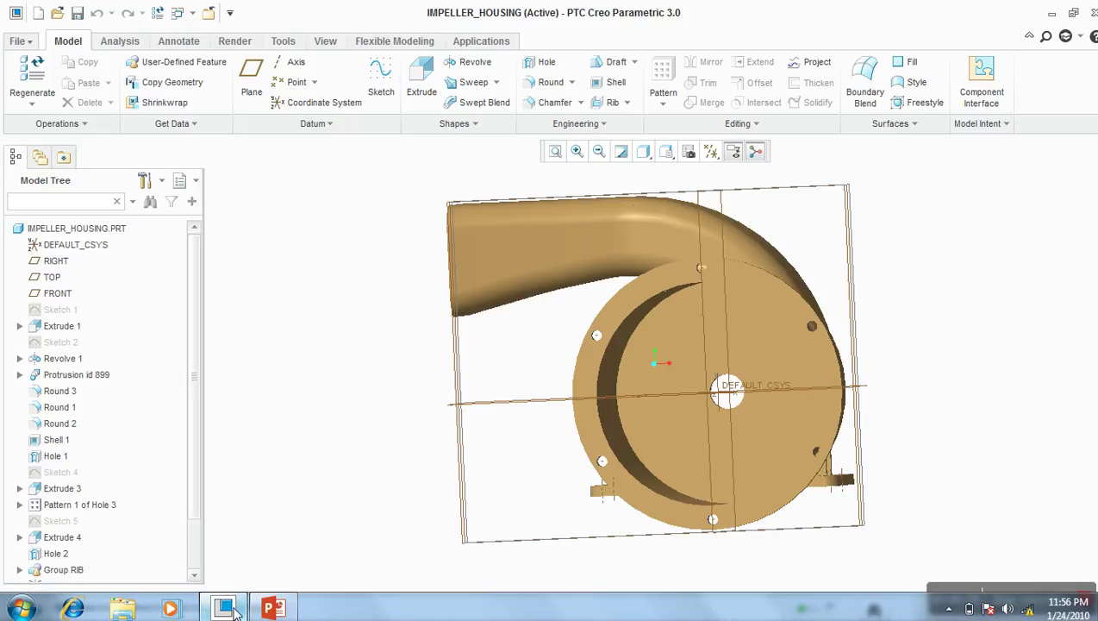
# Step: Switch to PowerPoint and show the final 'Thank you' slide, slide 5
pyautogui.click(272, 609)
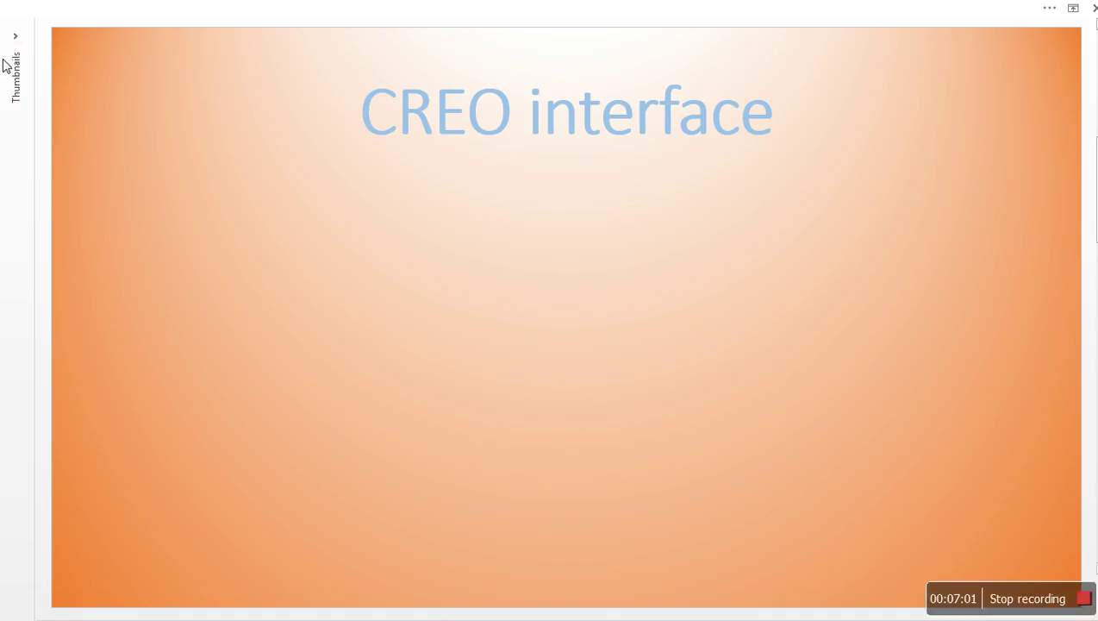
pyautogui.click(7, 66)
pyautogui.click(92, 431)
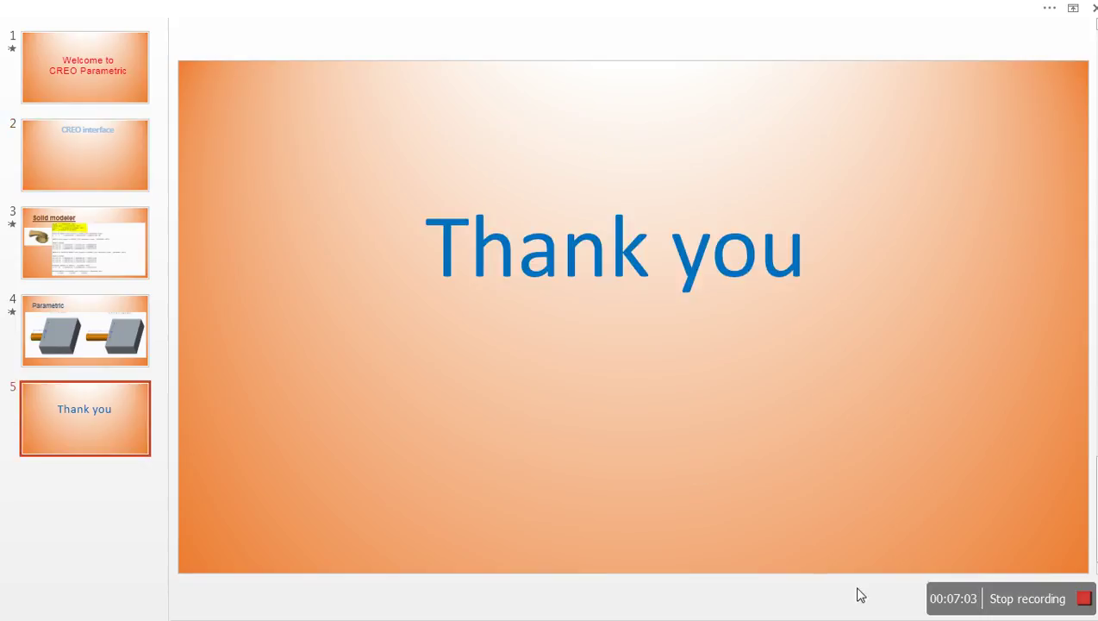